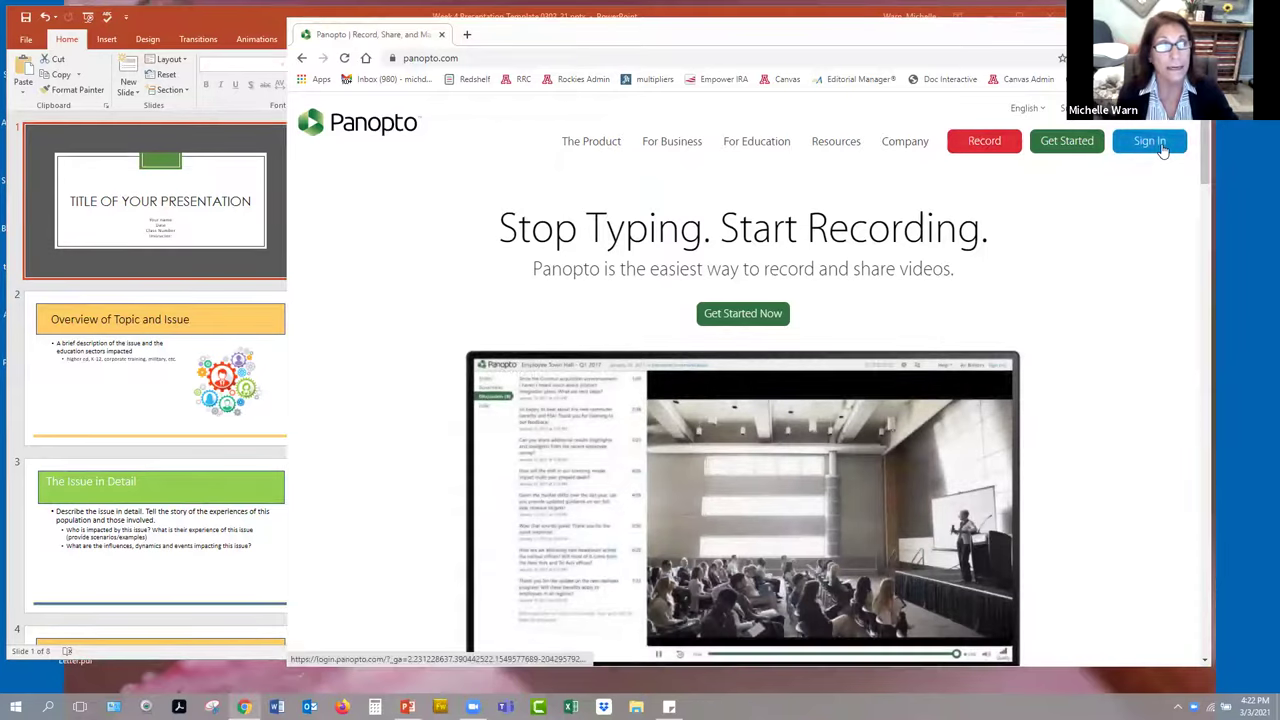
# - Open Panopto sign-in and submit a saved school e-mail address
pyautogui.click(1155, 142)
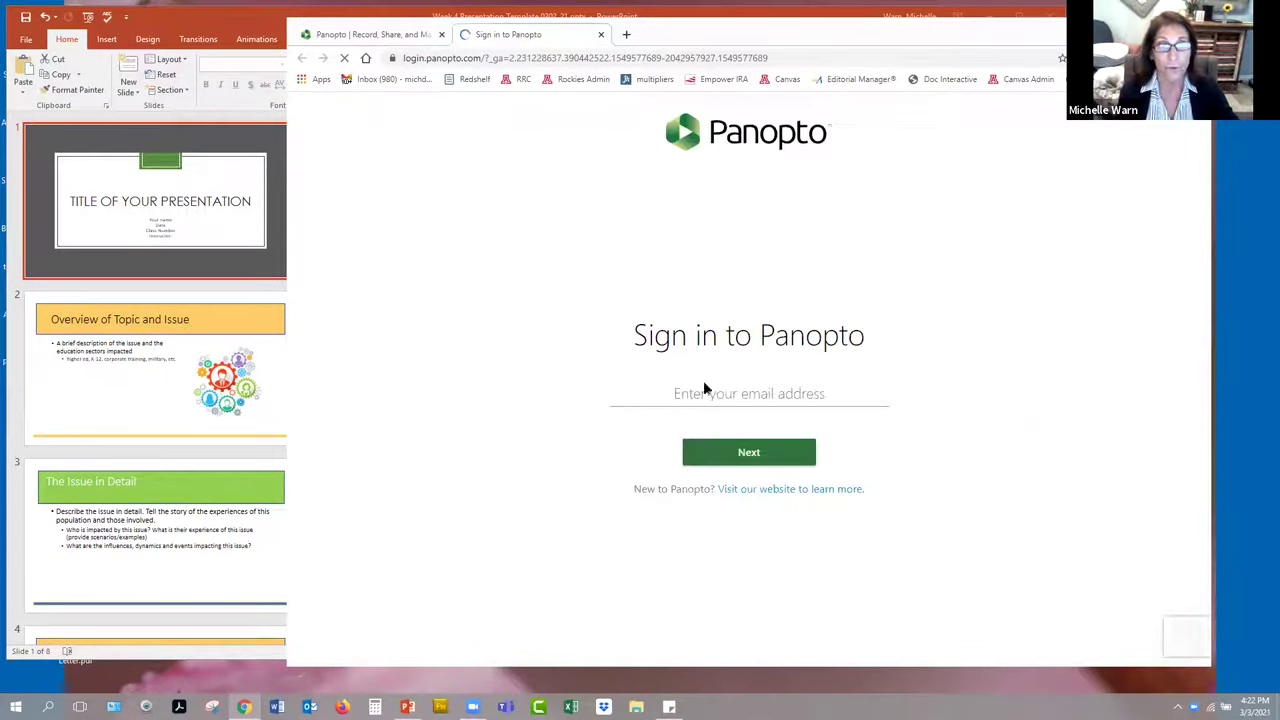
pyautogui.click(743, 399)
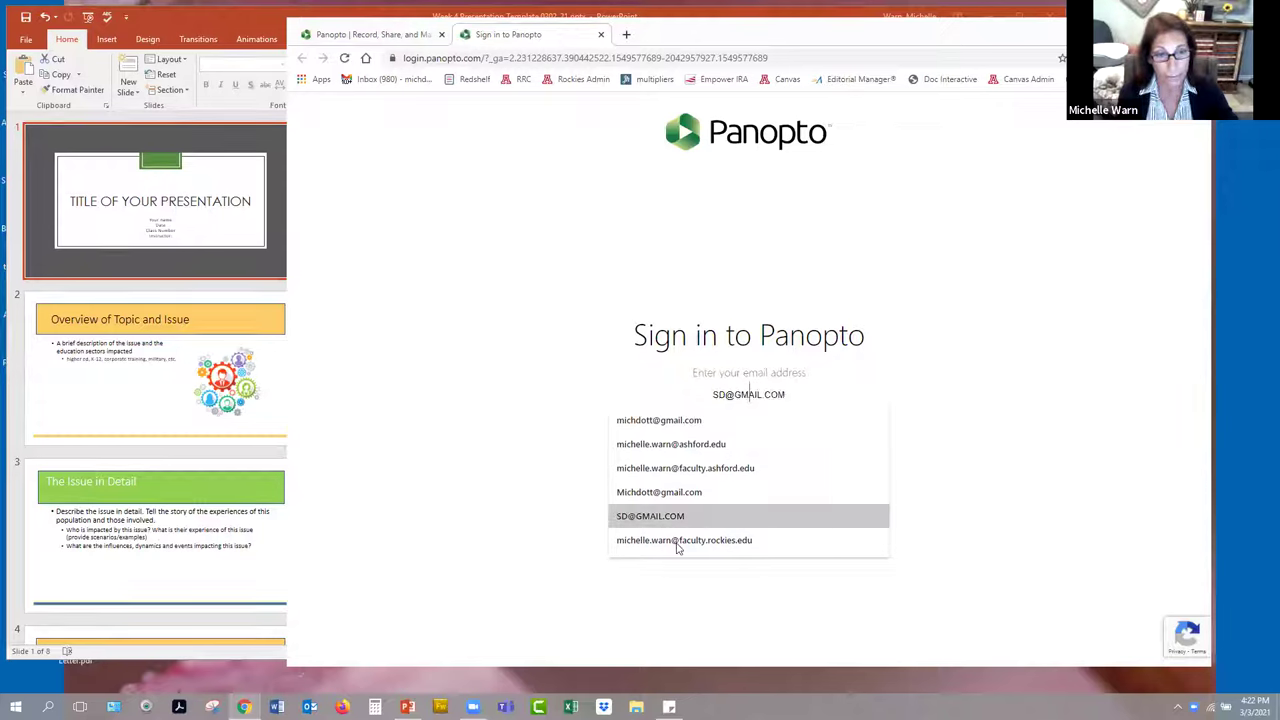
pyautogui.click(690, 444)
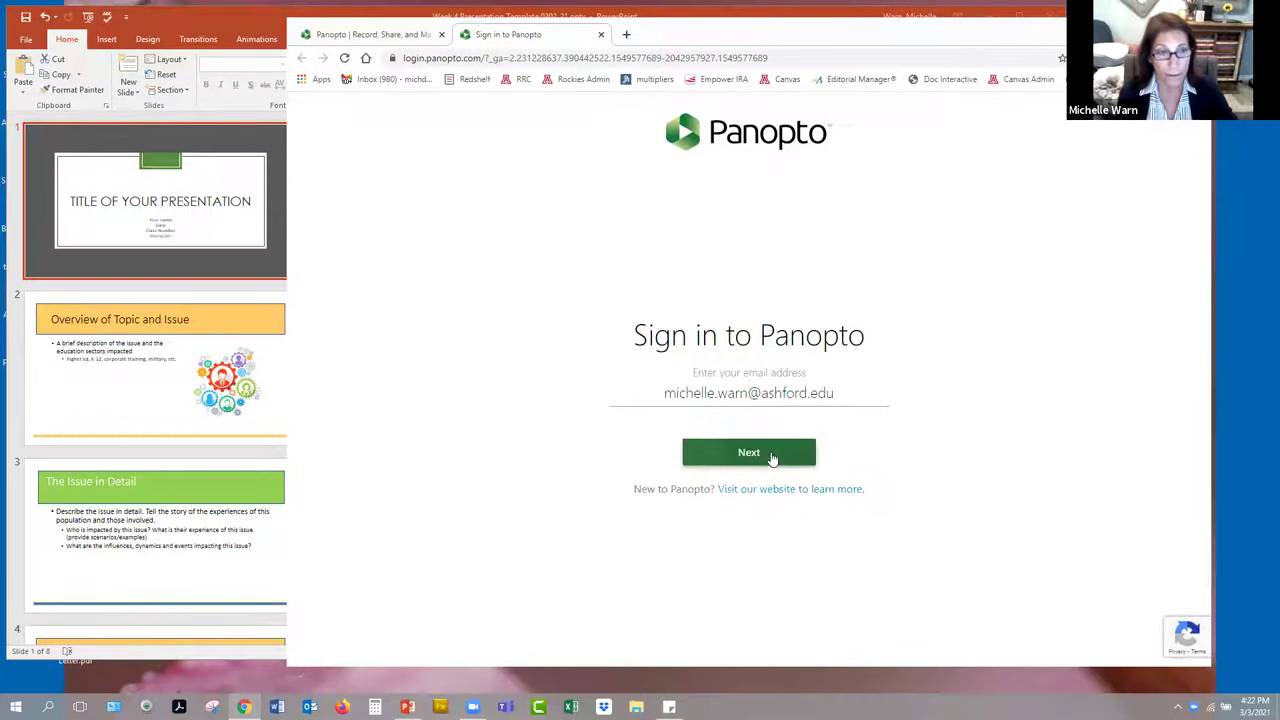
pyautogui.click(771, 457)
pyautogui.click(749, 491)
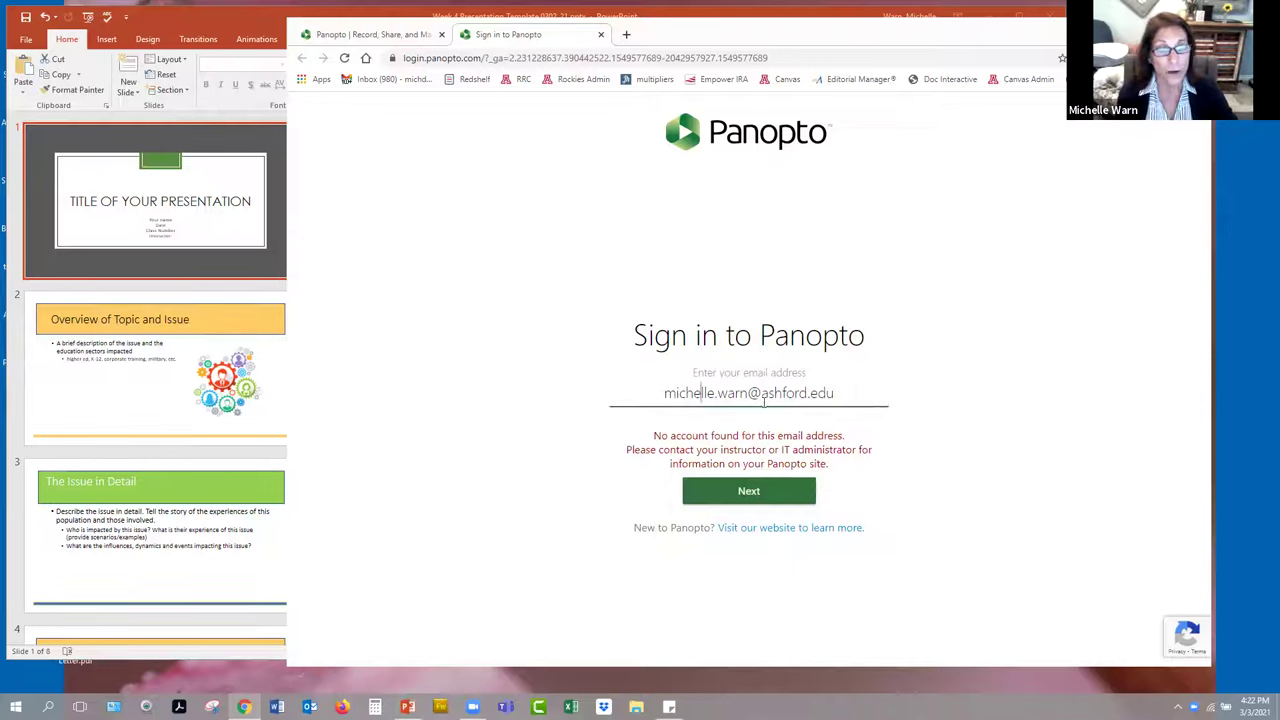
# - Replace the rejected address with a different saved e-mail, then sign in with the Google account
pyautogui.moveTo(840, 394); pyautogui.dragTo(529, 362)
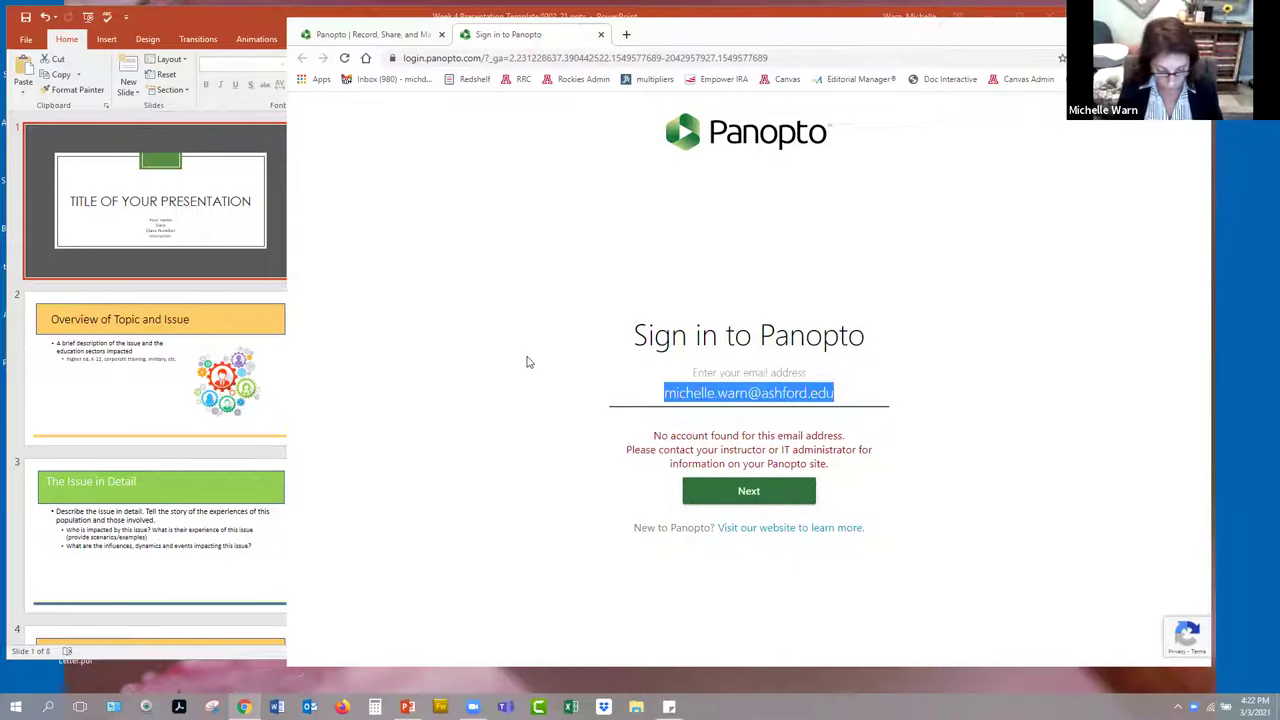
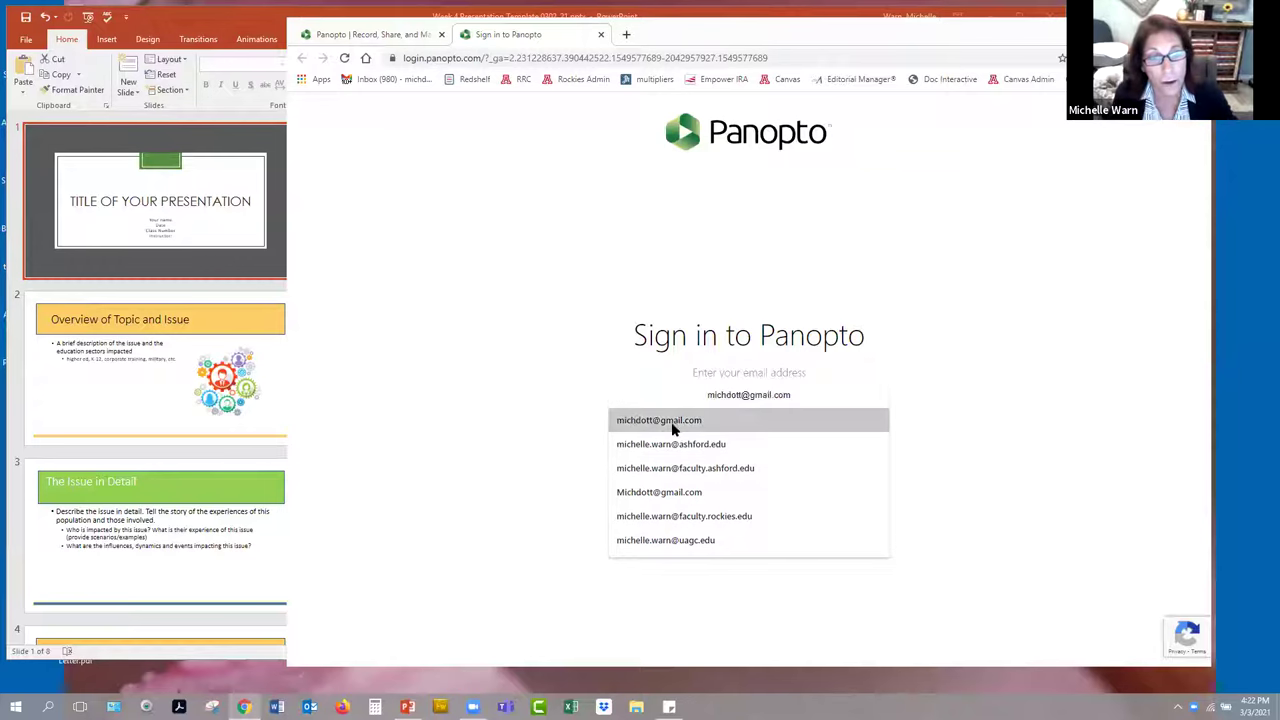
pyautogui.click(672, 421)
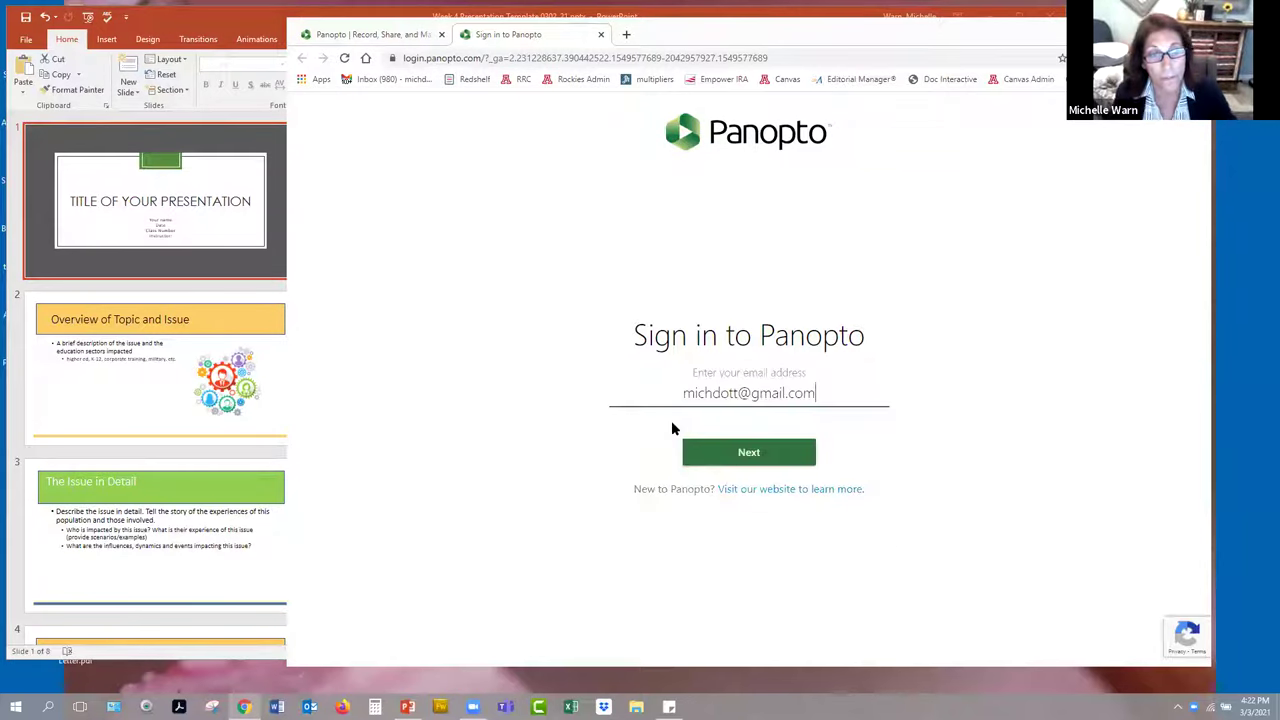
pyautogui.click(745, 455)
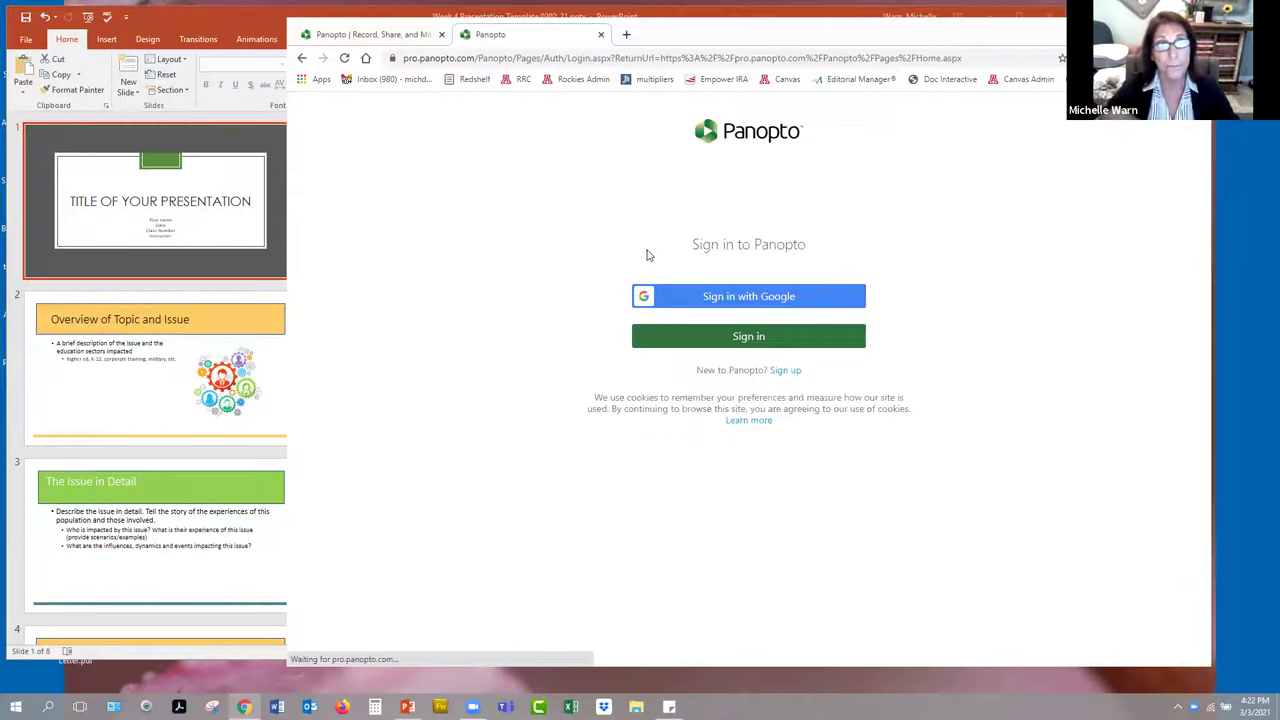
pyautogui.click(765, 302)
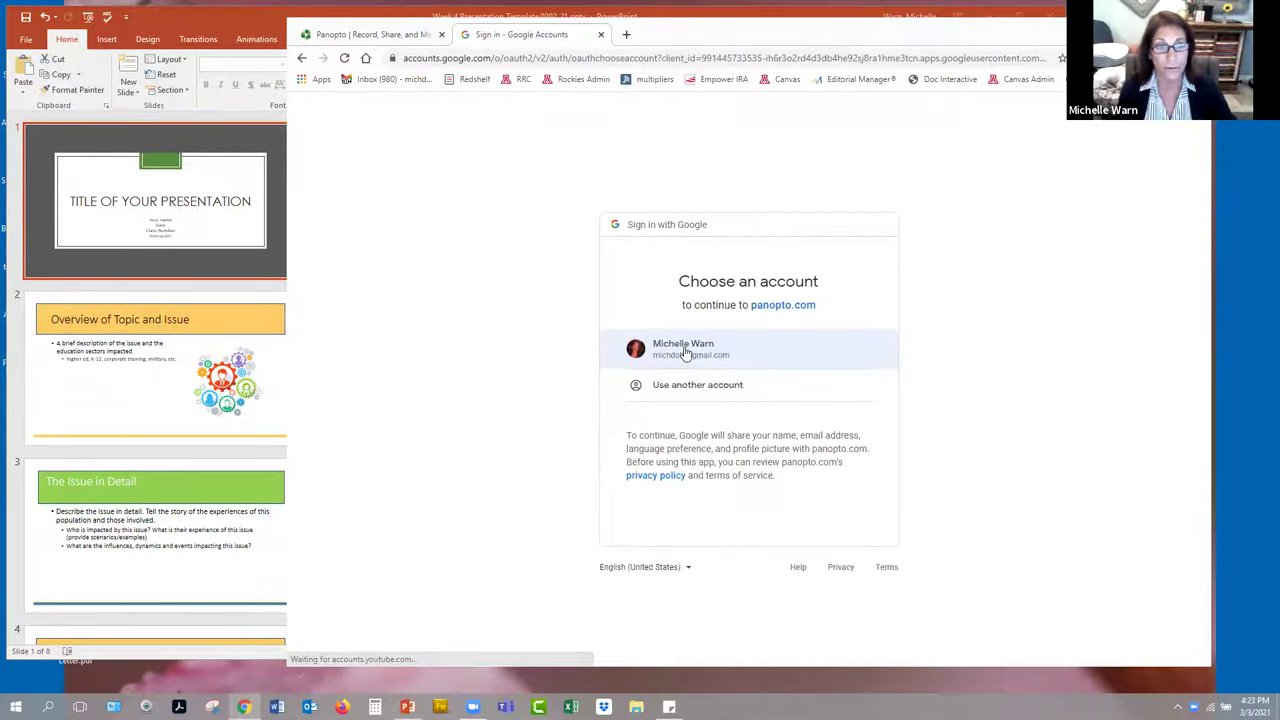
pyautogui.click(683, 352)
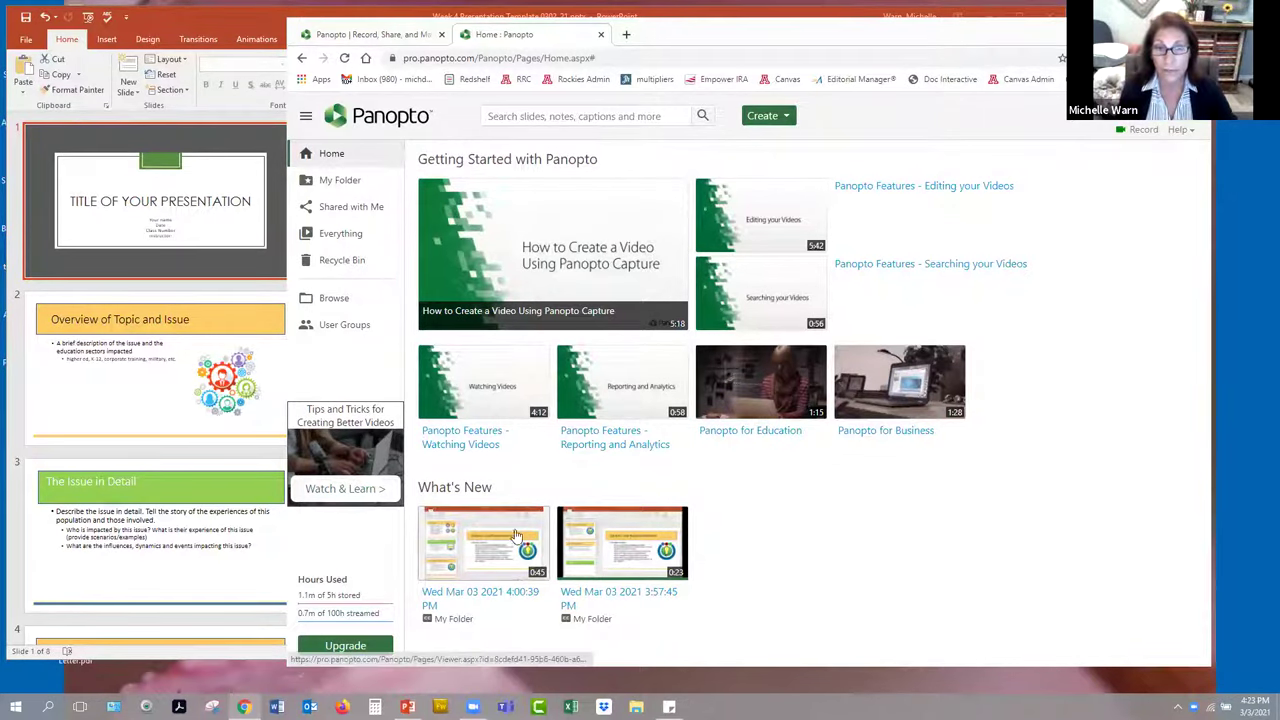
# - Review the two recordings in My Folder, return Home, and bring the Week 4 PowerPoint forward
pyautogui.click(341, 182)
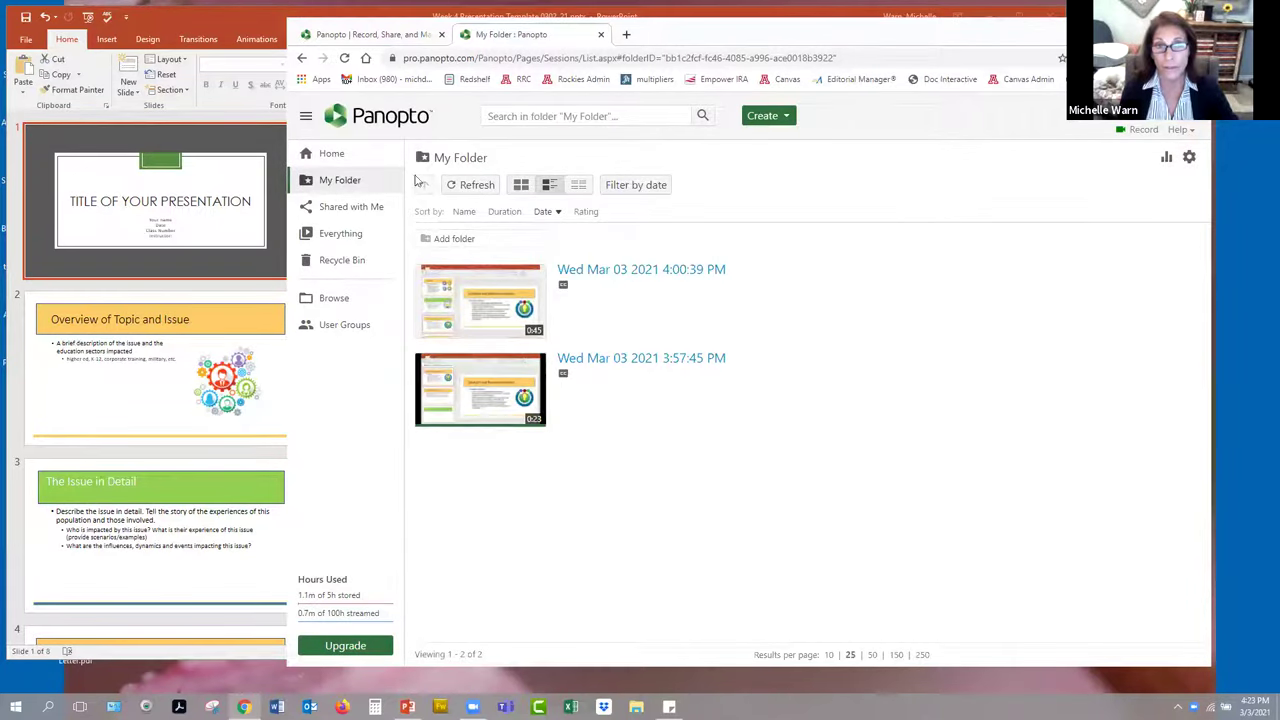
pyautogui.click(331, 155)
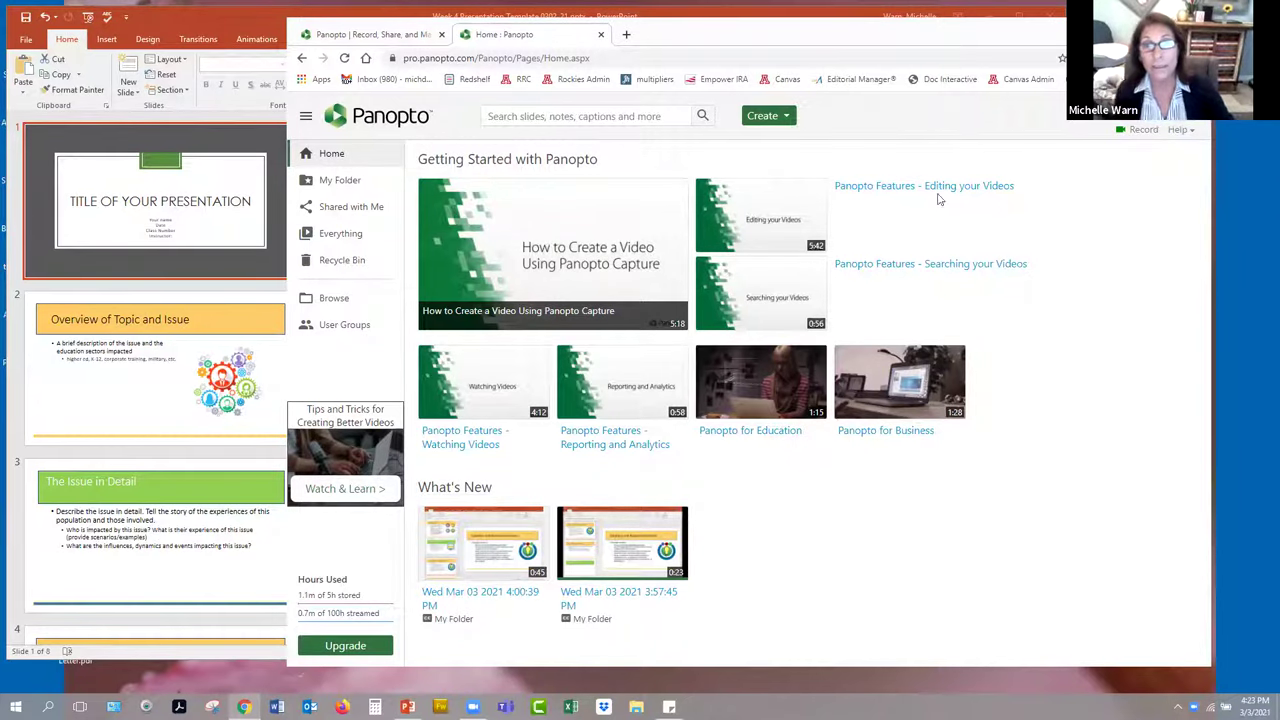
pyautogui.click(260, 32)
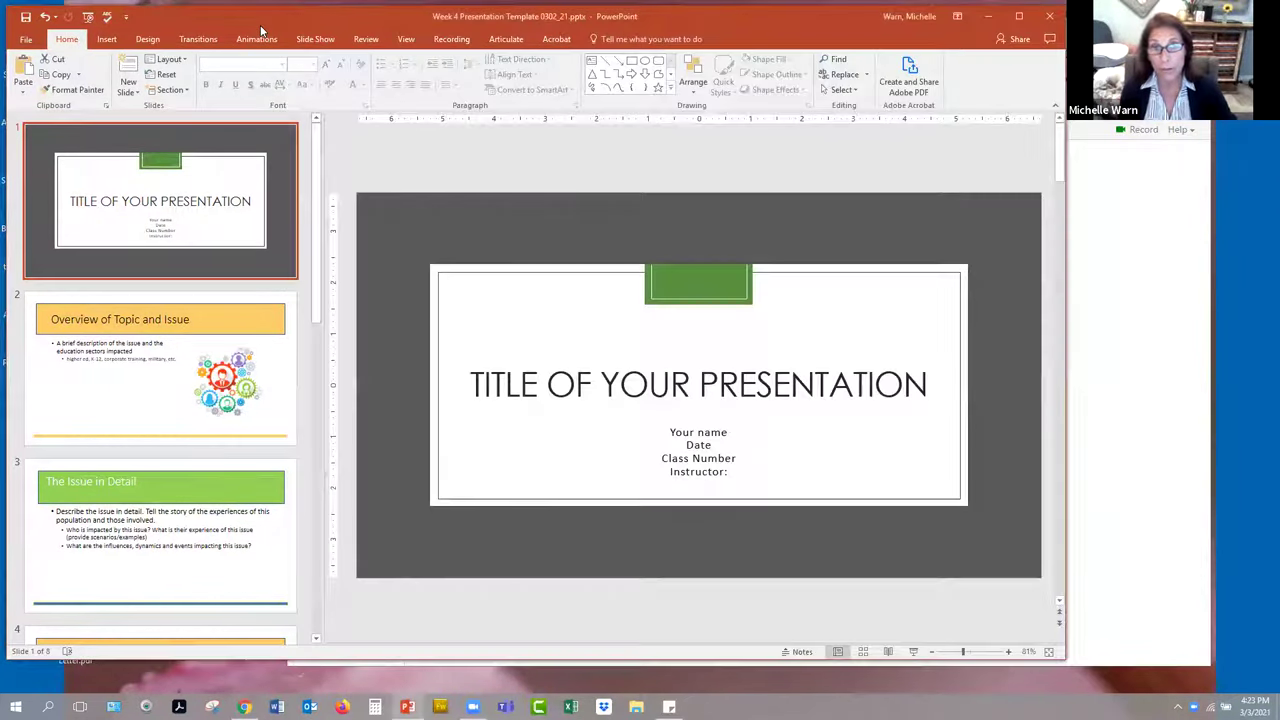
# - Show slide 2, 'Overview of Topic and Issue', and shift the Panopto window aside
pyautogui.click(141, 359)
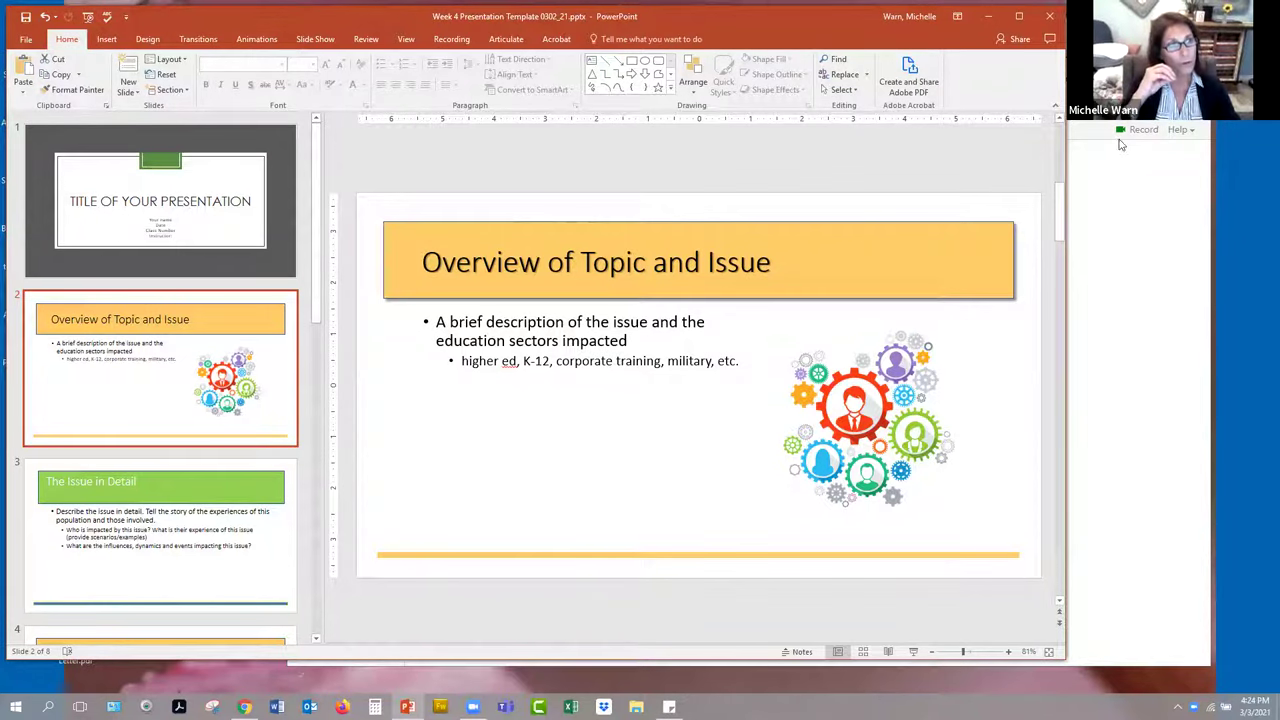
pyautogui.click(1150, 232)
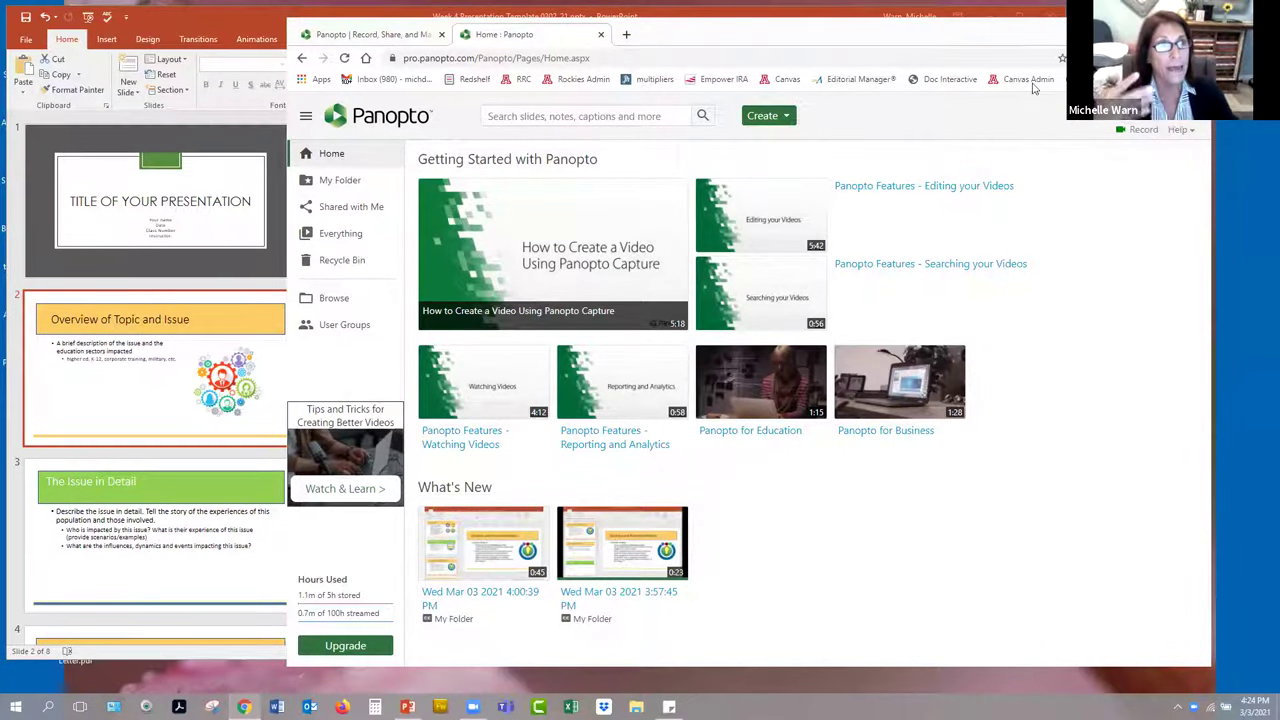
pyautogui.moveTo(798, 44); pyautogui.dragTo(854, 38)
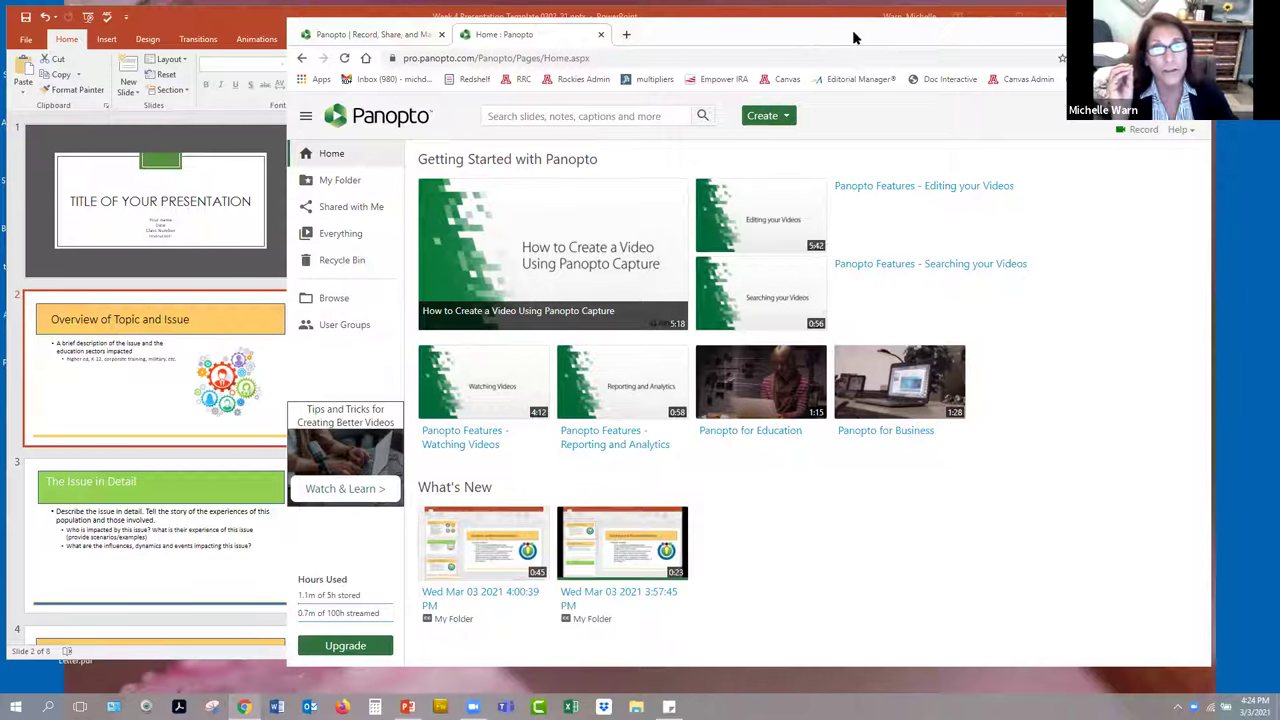
# - Bring PowerPoint in front of Panopto and start the slide show from slide 2
pyautogui.click(293, 20)
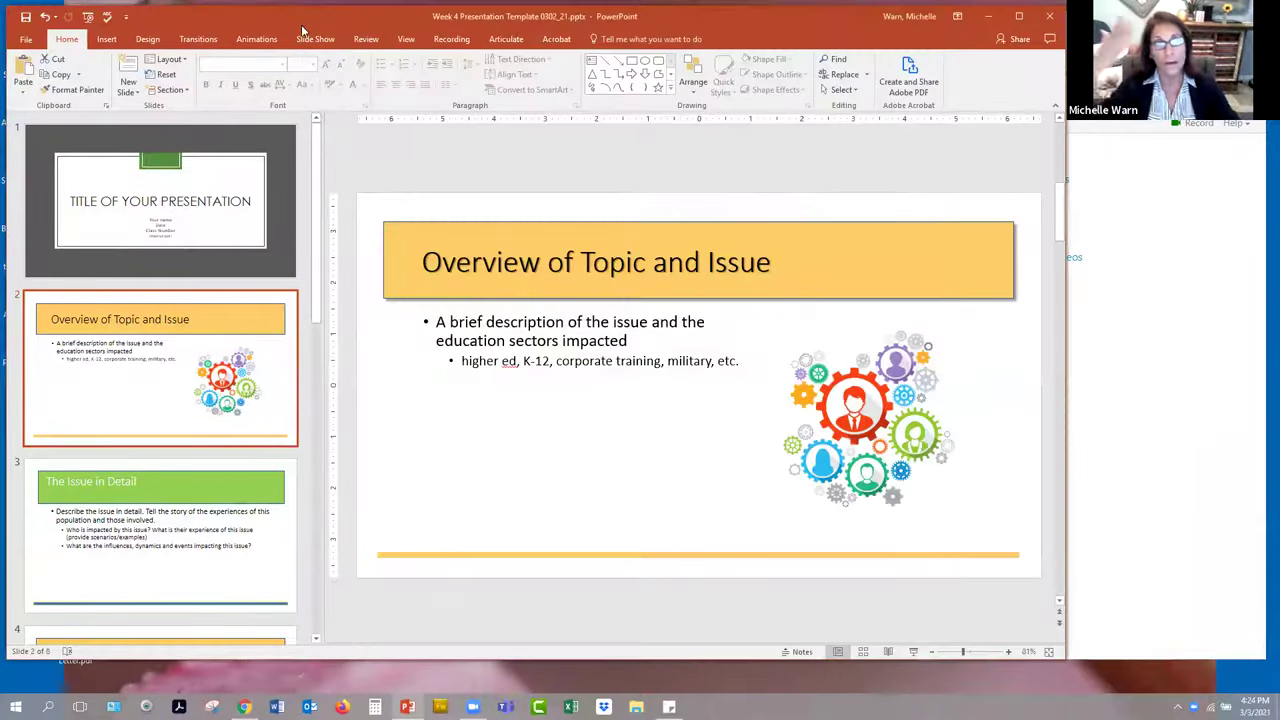
pyautogui.click(1138, 436)
pyautogui.click(318, 17)
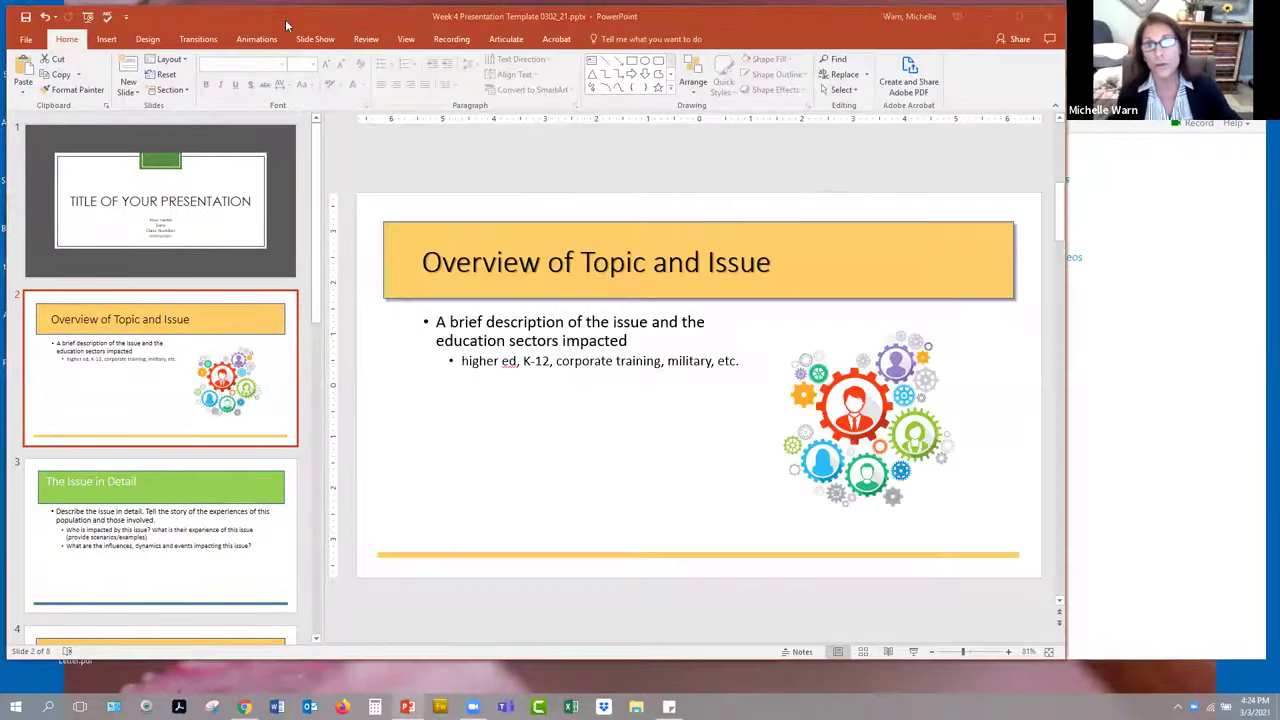
pyautogui.click(1143, 381)
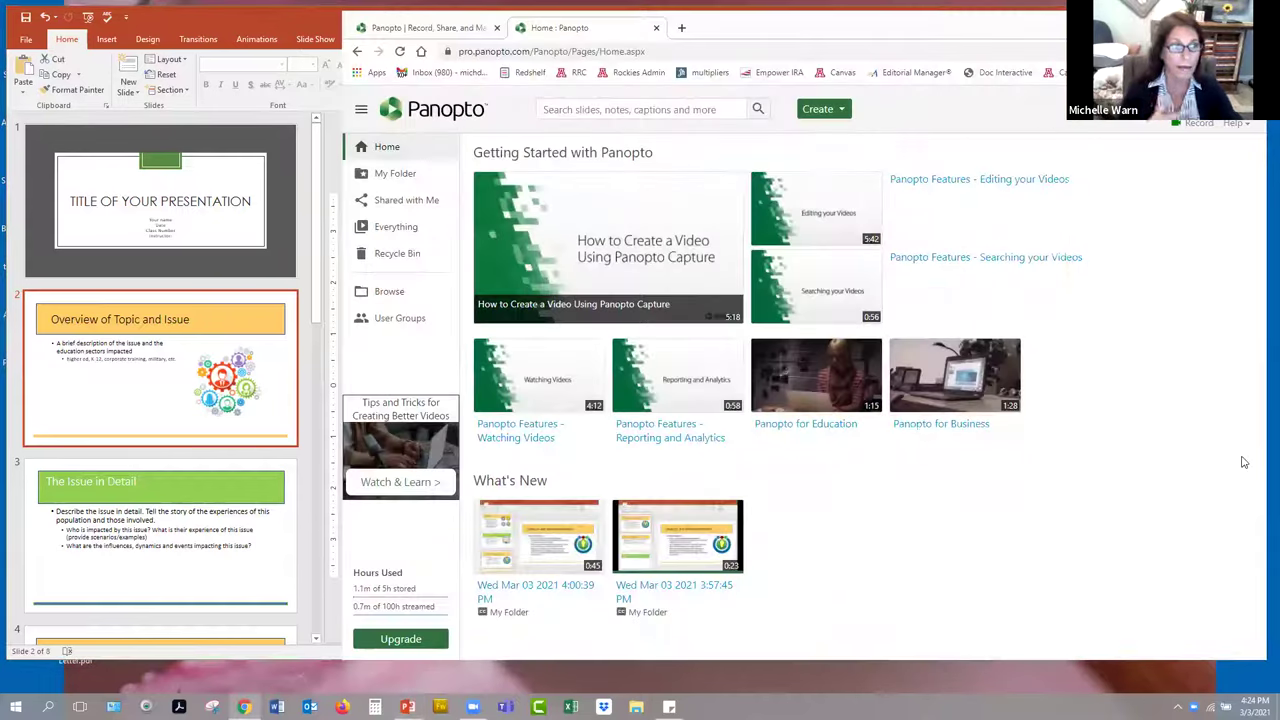
pyautogui.click(235, 27)
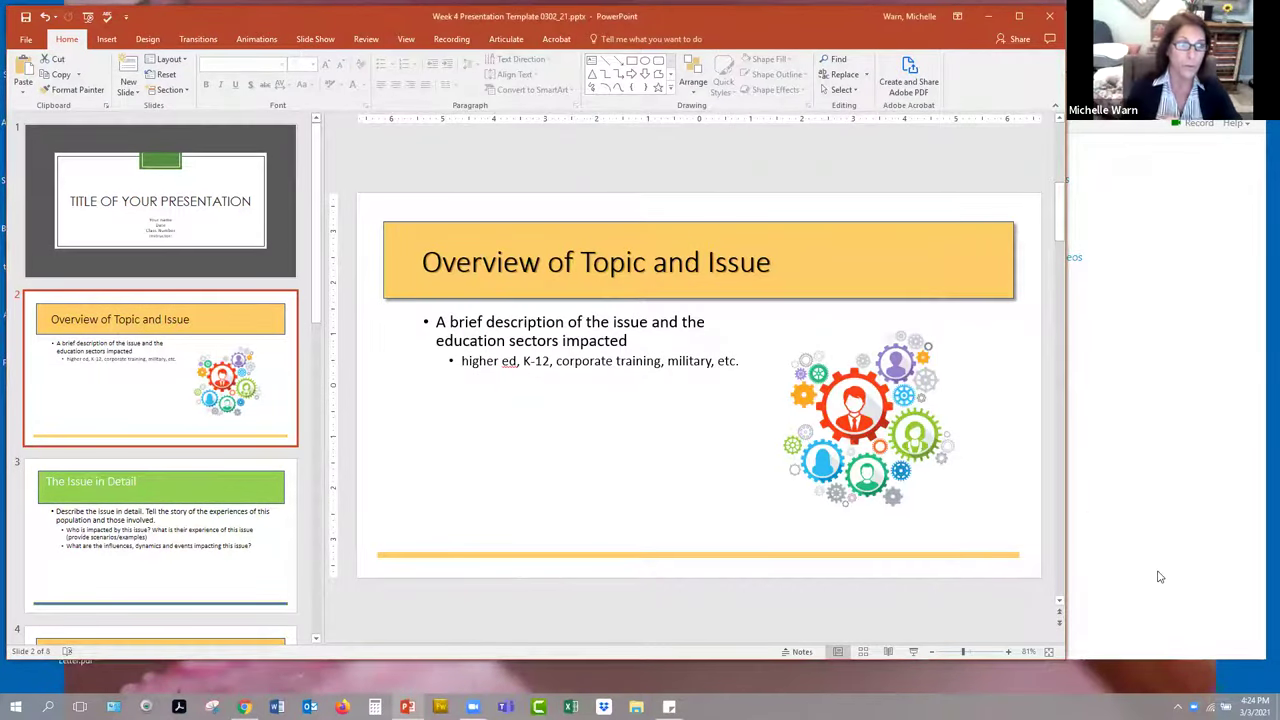
pyautogui.click(1157, 574)
pyautogui.click(242, 21)
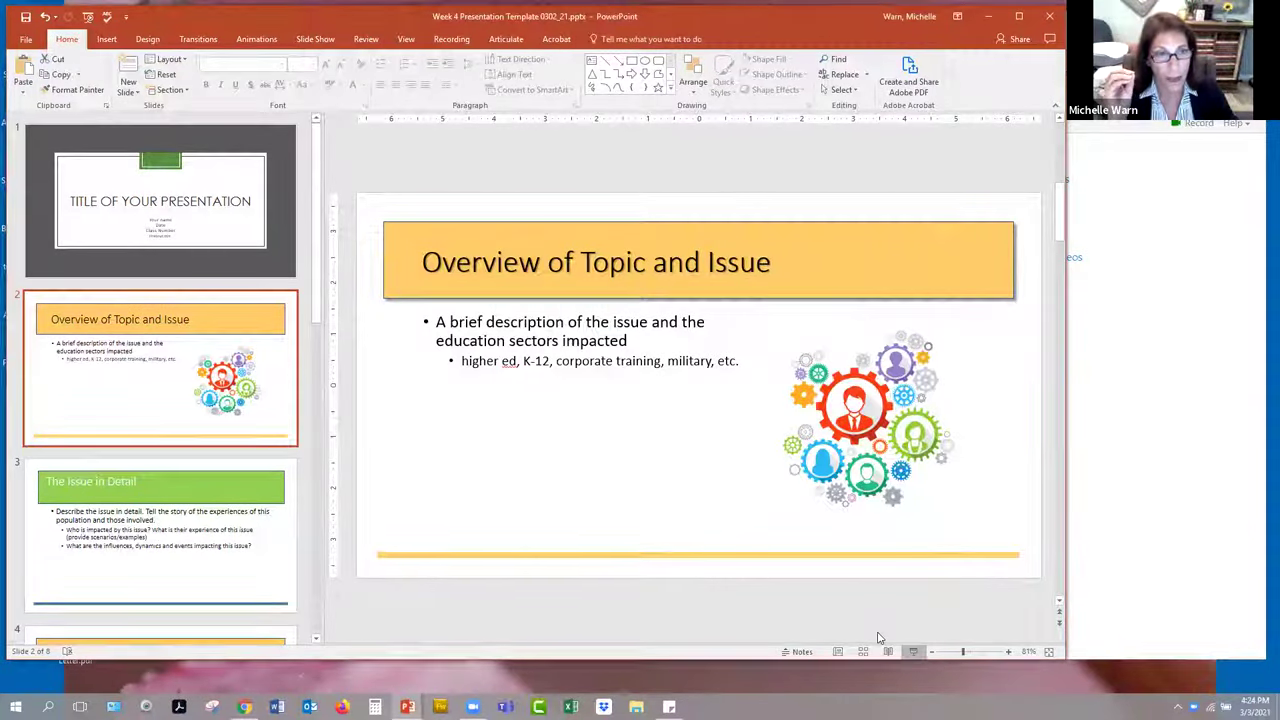
pyautogui.click(913, 651)
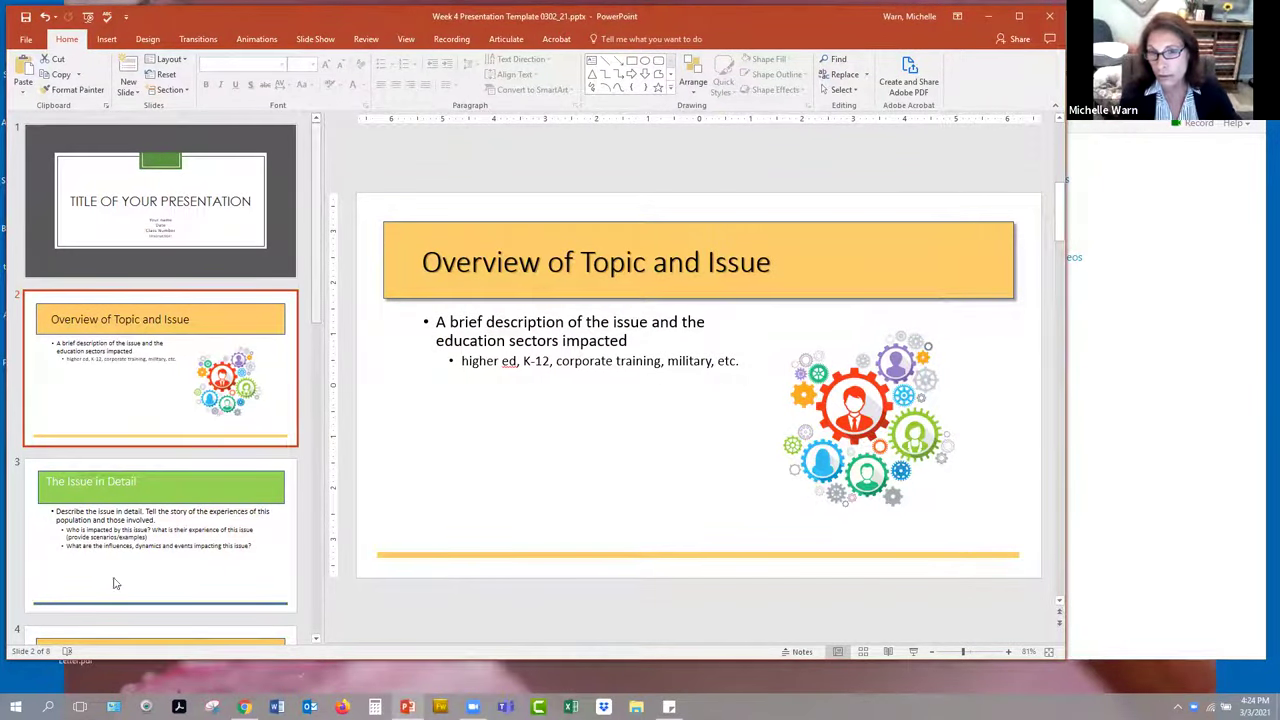
pyautogui.scroll(-2, 177, 606)
pyautogui.scroll(-3, 177, 606)
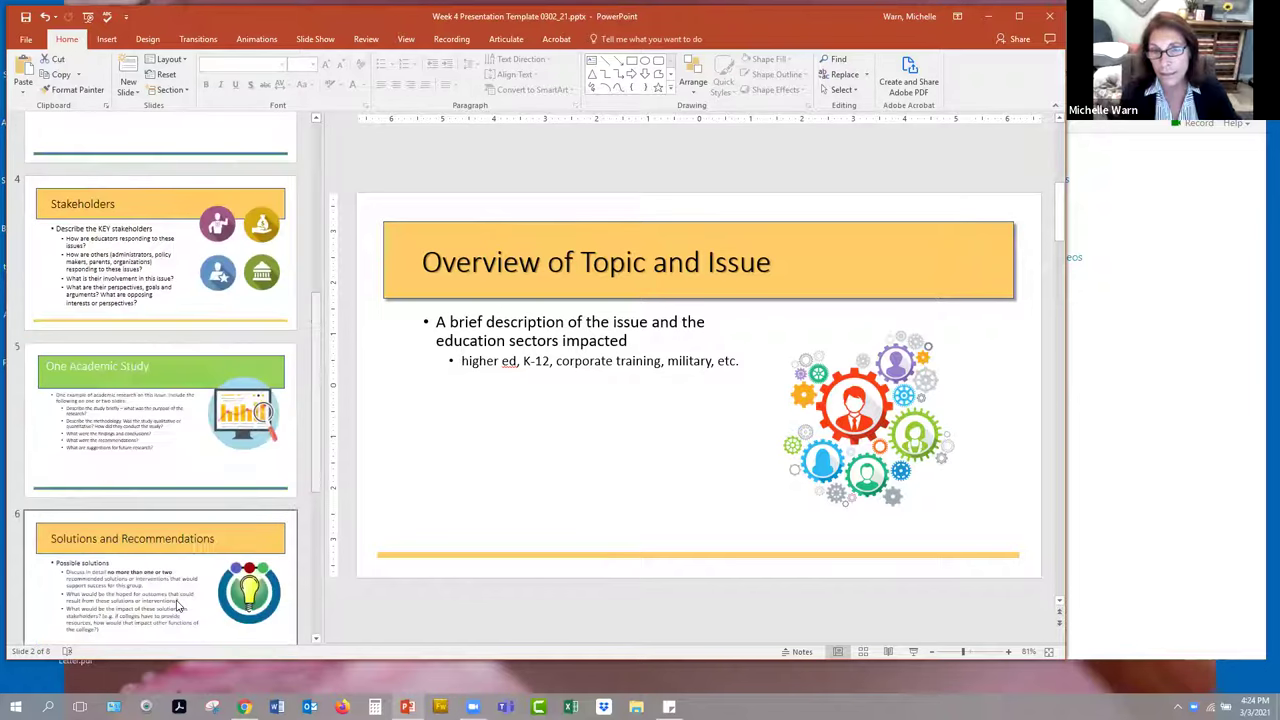
pyautogui.scroll(5, 160, 521)
pyautogui.click(137, 518)
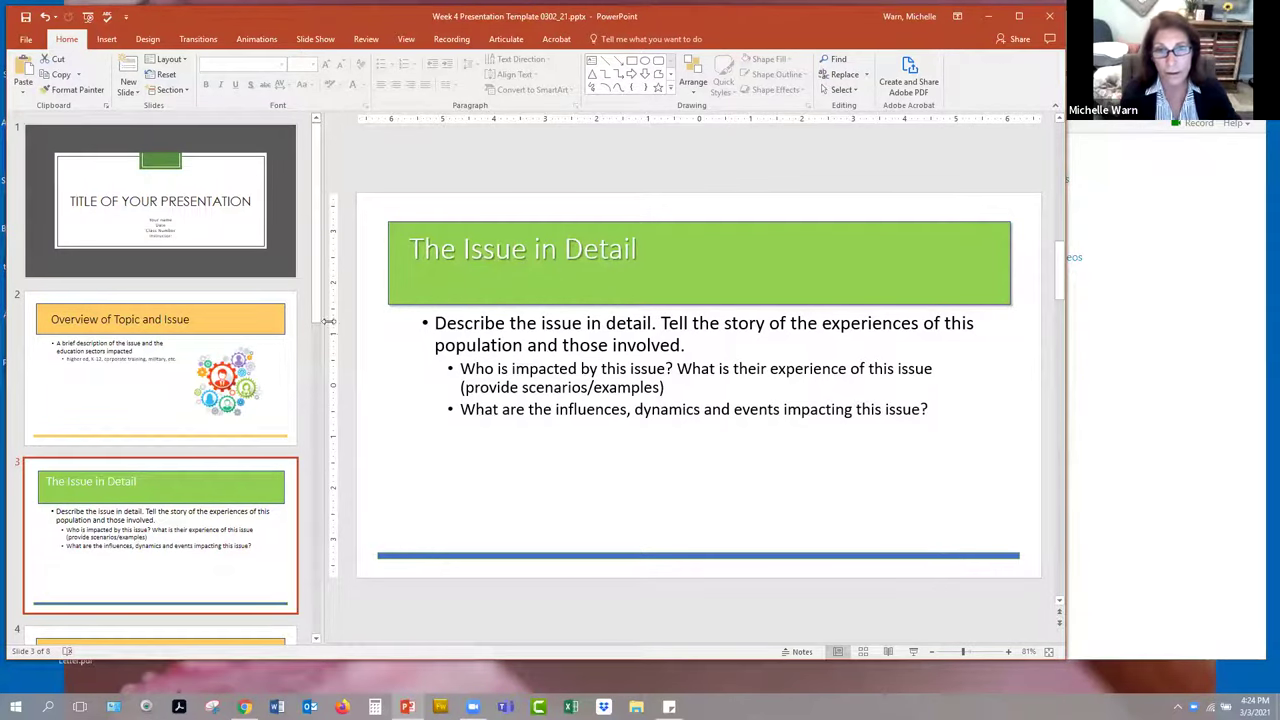
pyautogui.moveTo(319, 339); pyautogui.dragTo(193, 302)
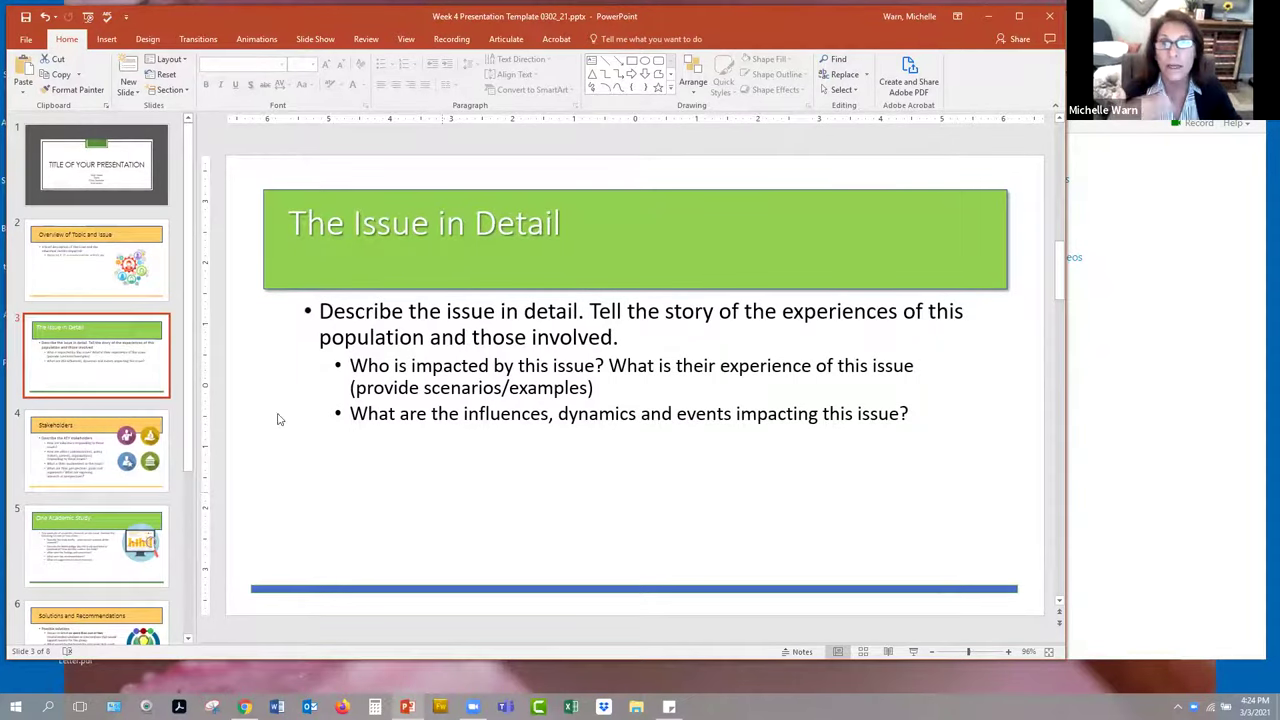
pyautogui.click(1097, 415)
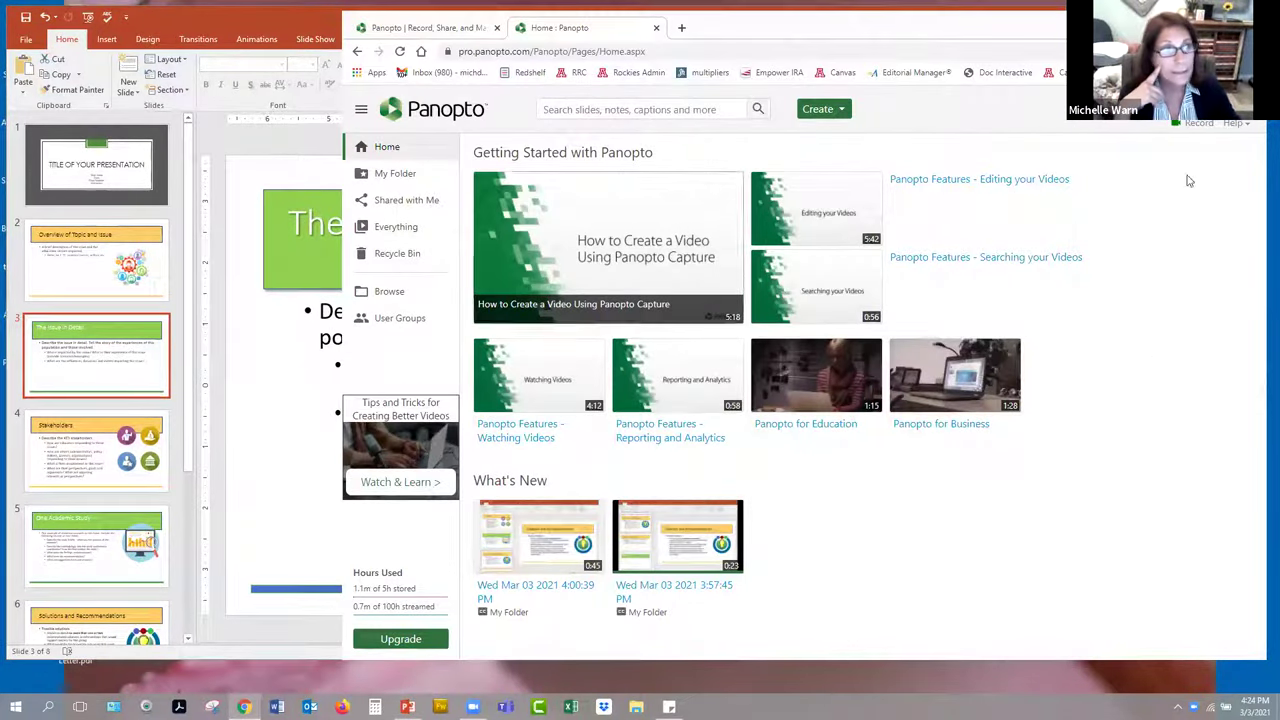
# - Launch the Panopto Capture web recorder and review the available microphones
pyautogui.click(1199, 123)
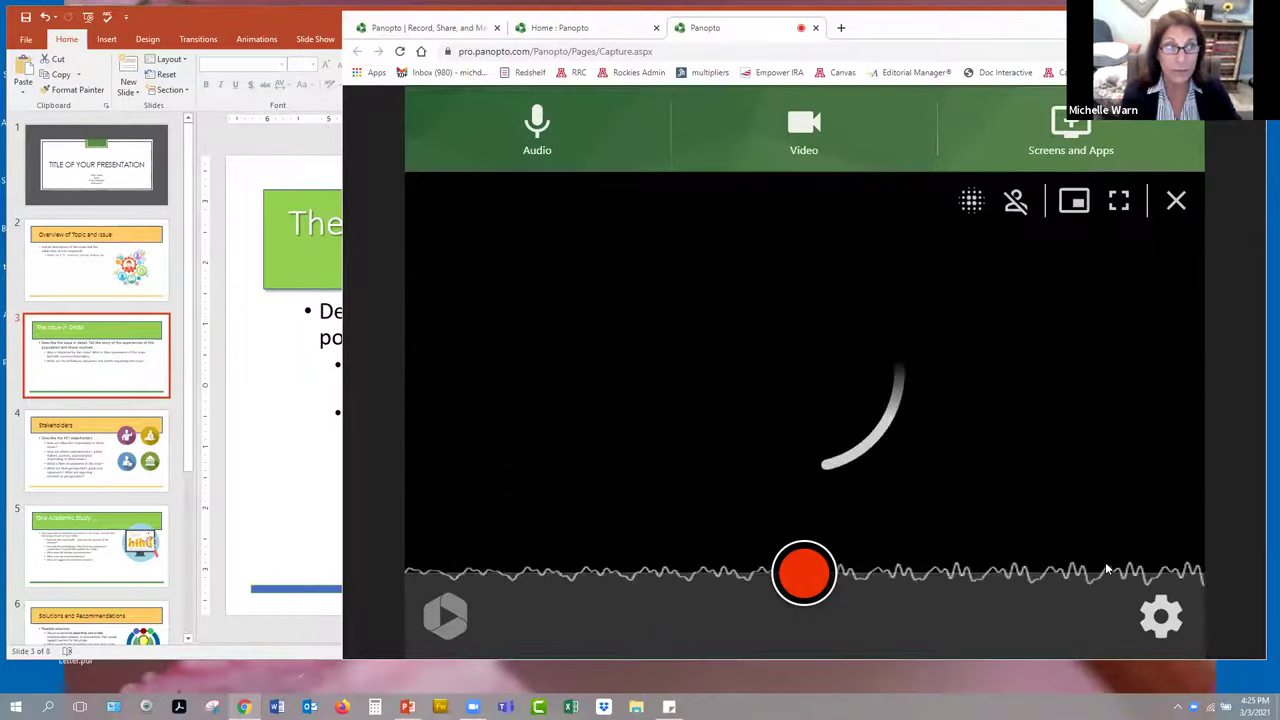
pyautogui.click(538, 133)
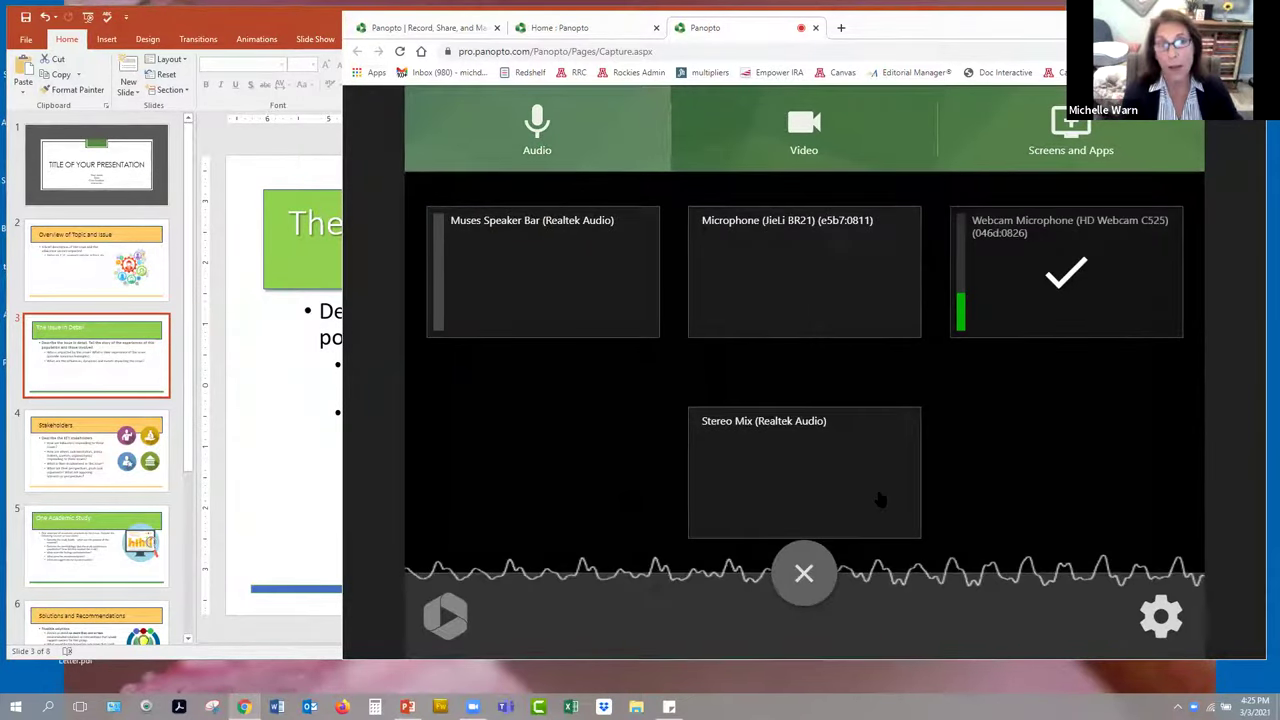
pyautogui.moveTo(800, 263)
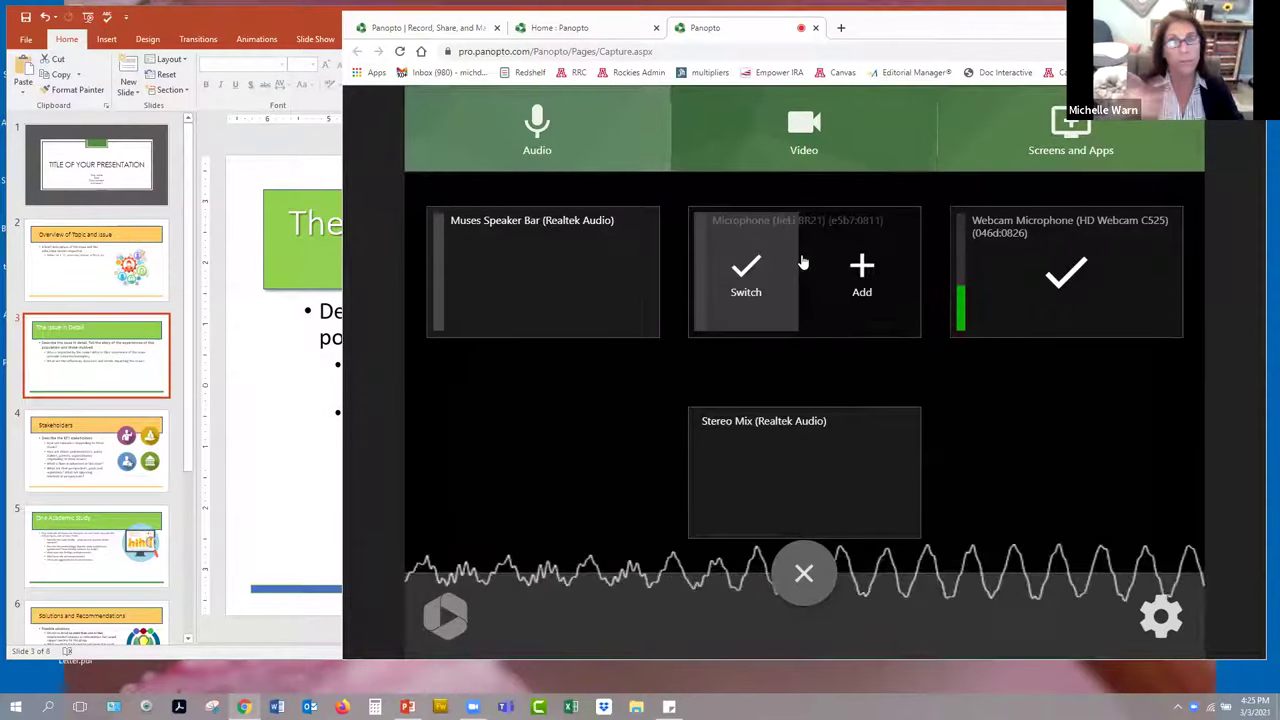
pyautogui.moveTo(1063, 296)
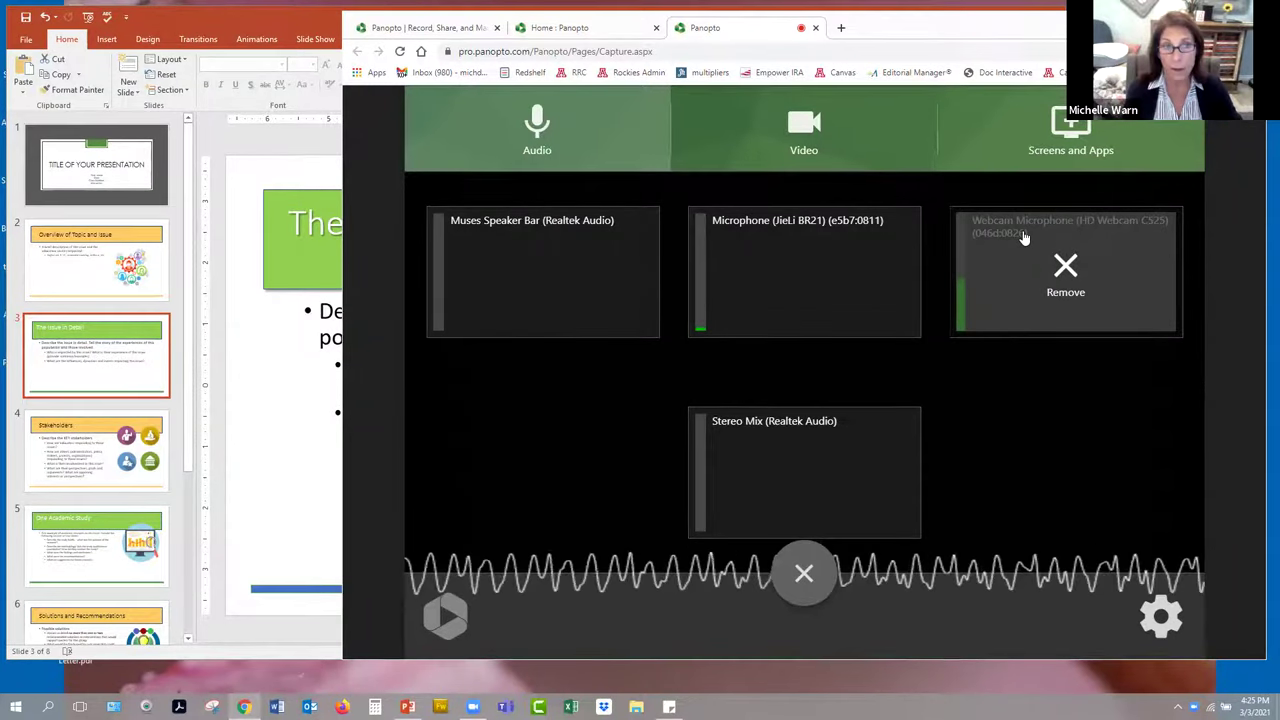
# - Remove and re-add the second video source so it is checked
pyautogui.click(791, 135)
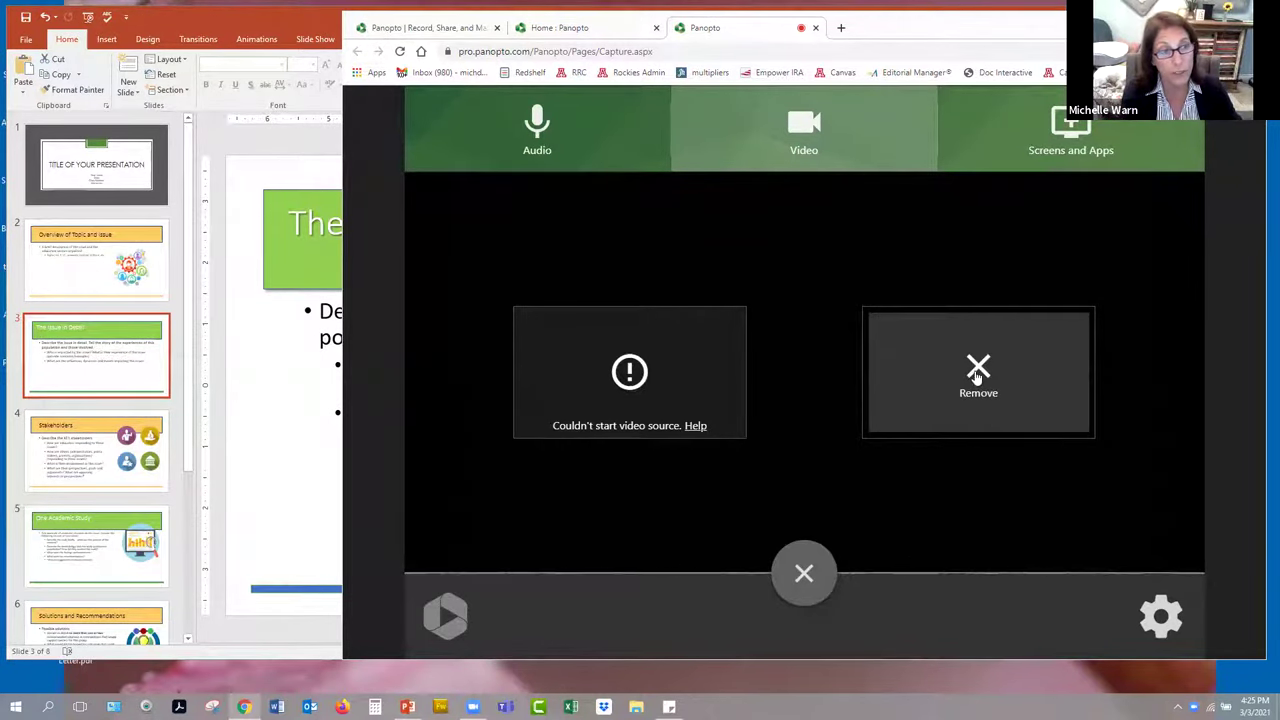
pyautogui.click(929, 427)
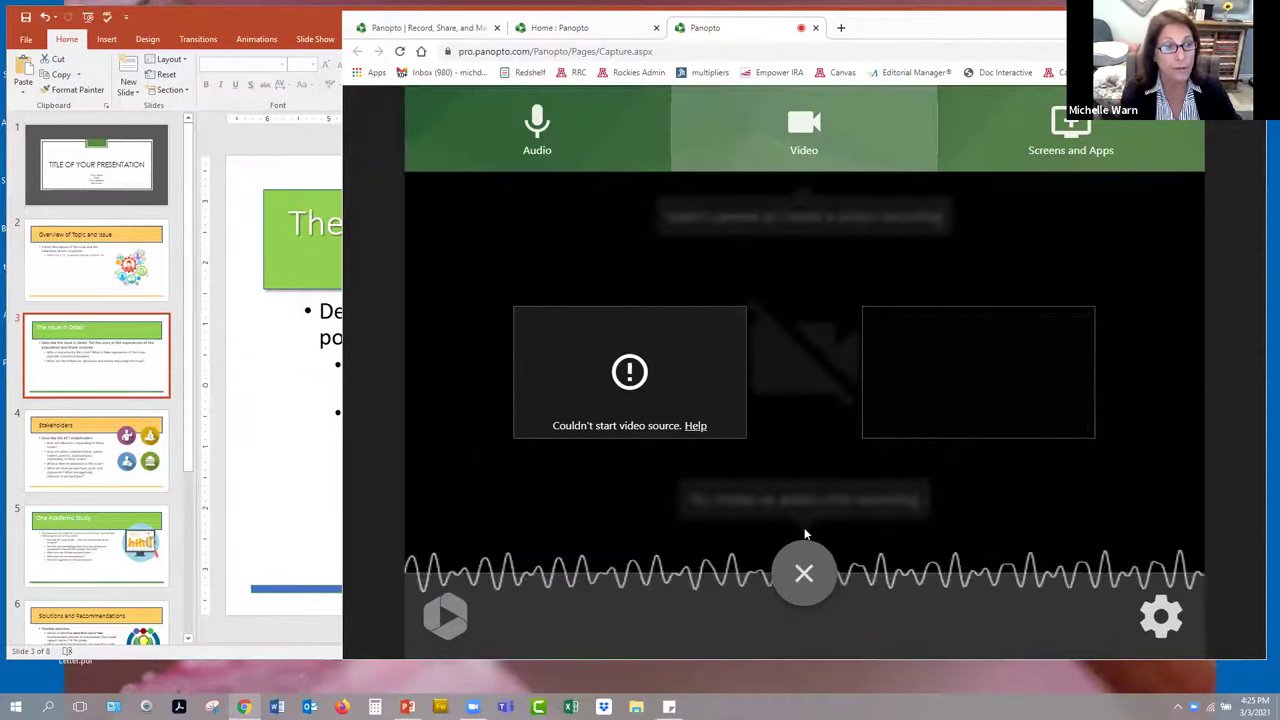
pyautogui.click(980, 383)
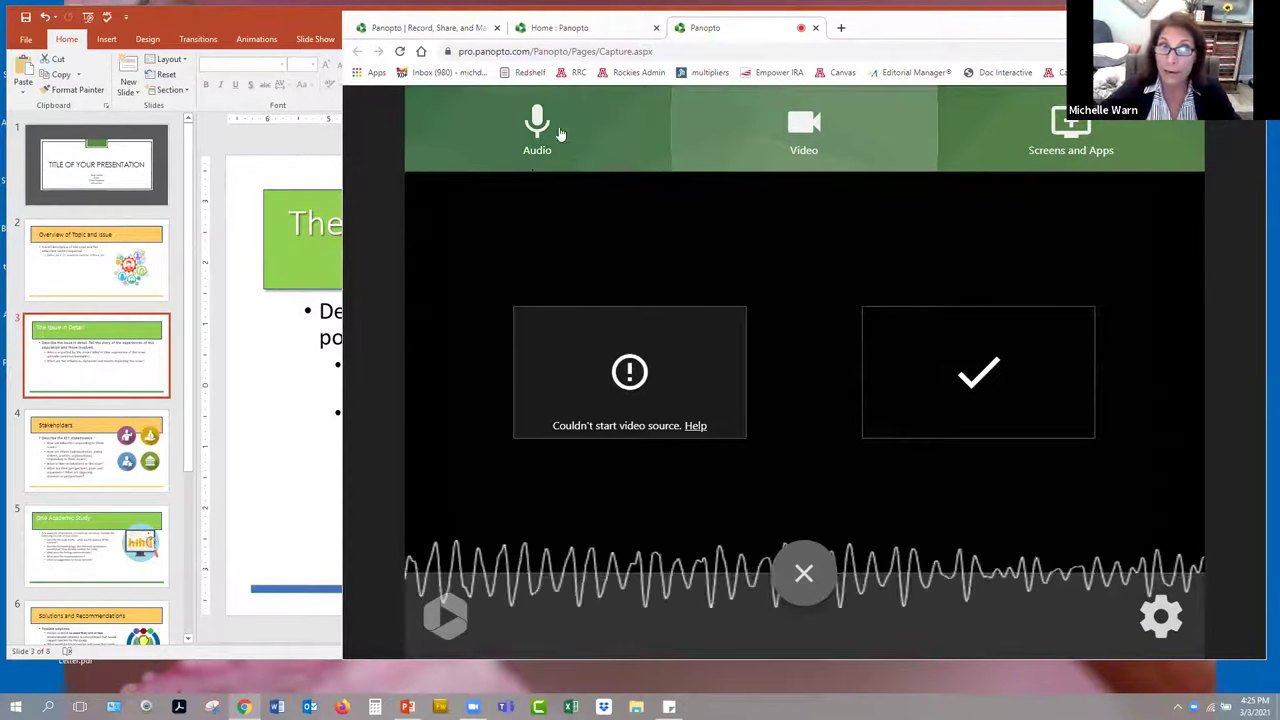
pyautogui.click(1080, 138)
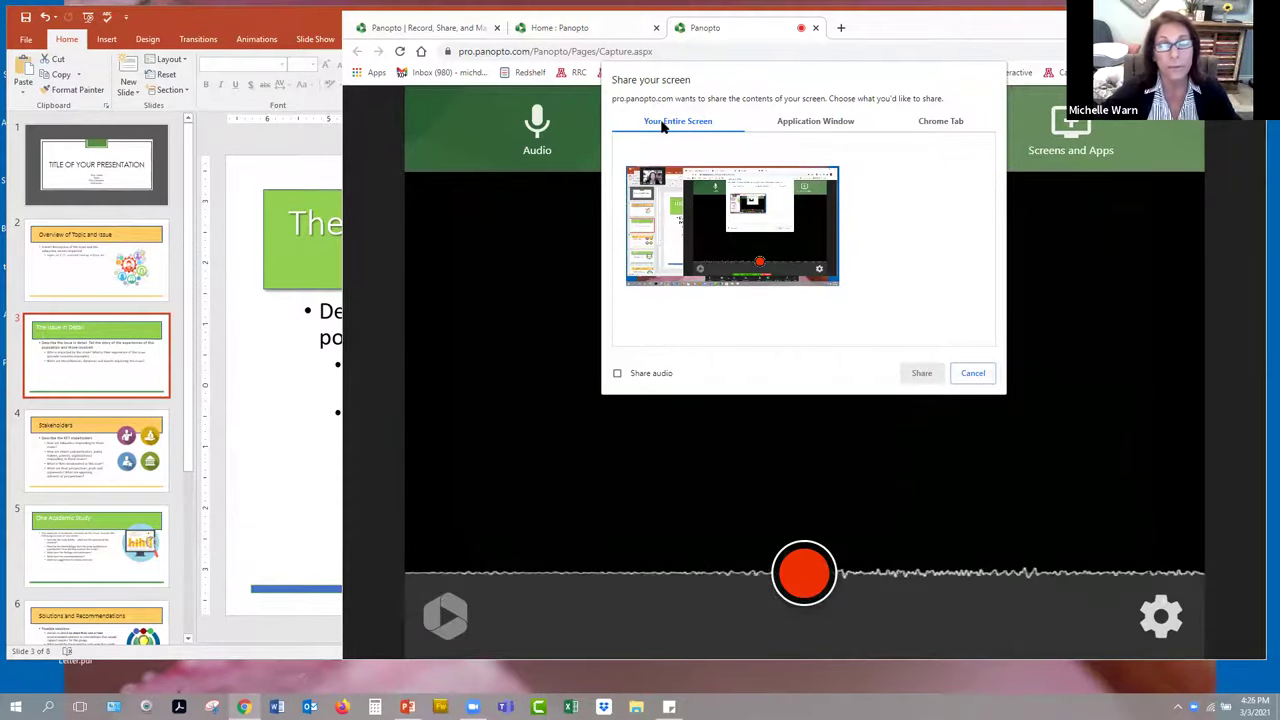
# - Share the 'Week 4 Presentation Template' PowerPoint window from the Application Window list
pyautogui.click(851, 121)
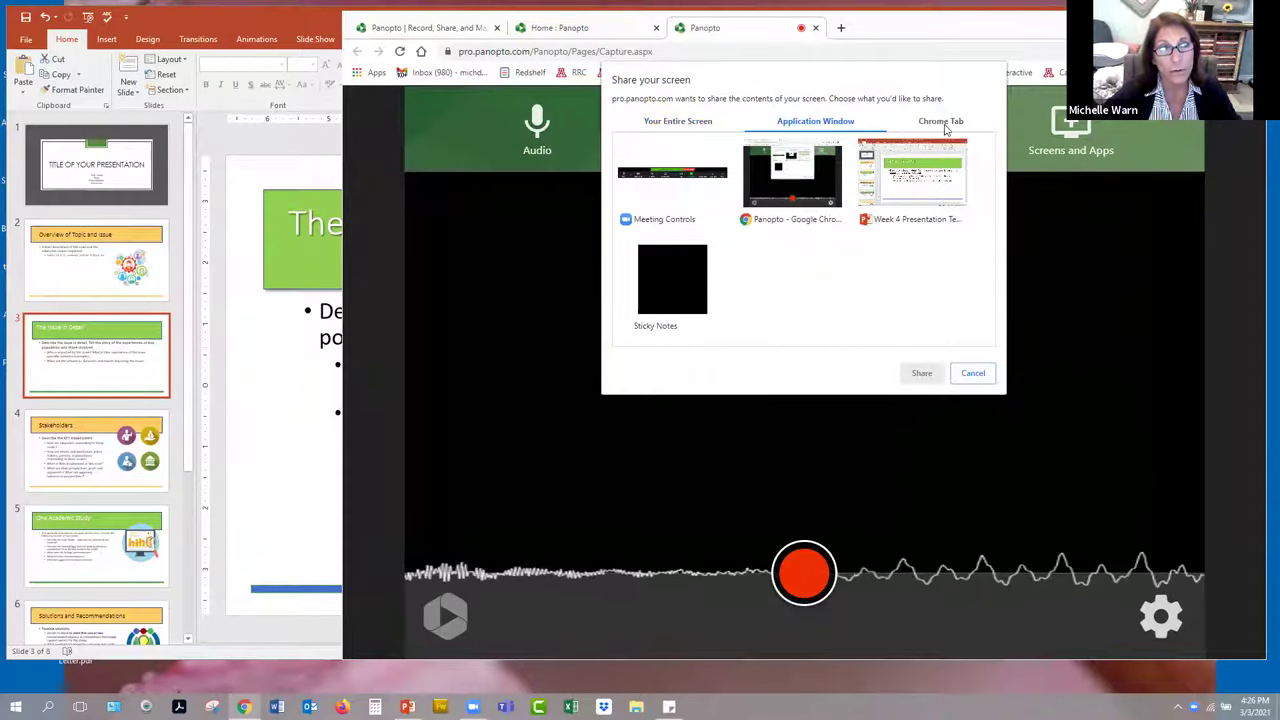
pyautogui.click(948, 124)
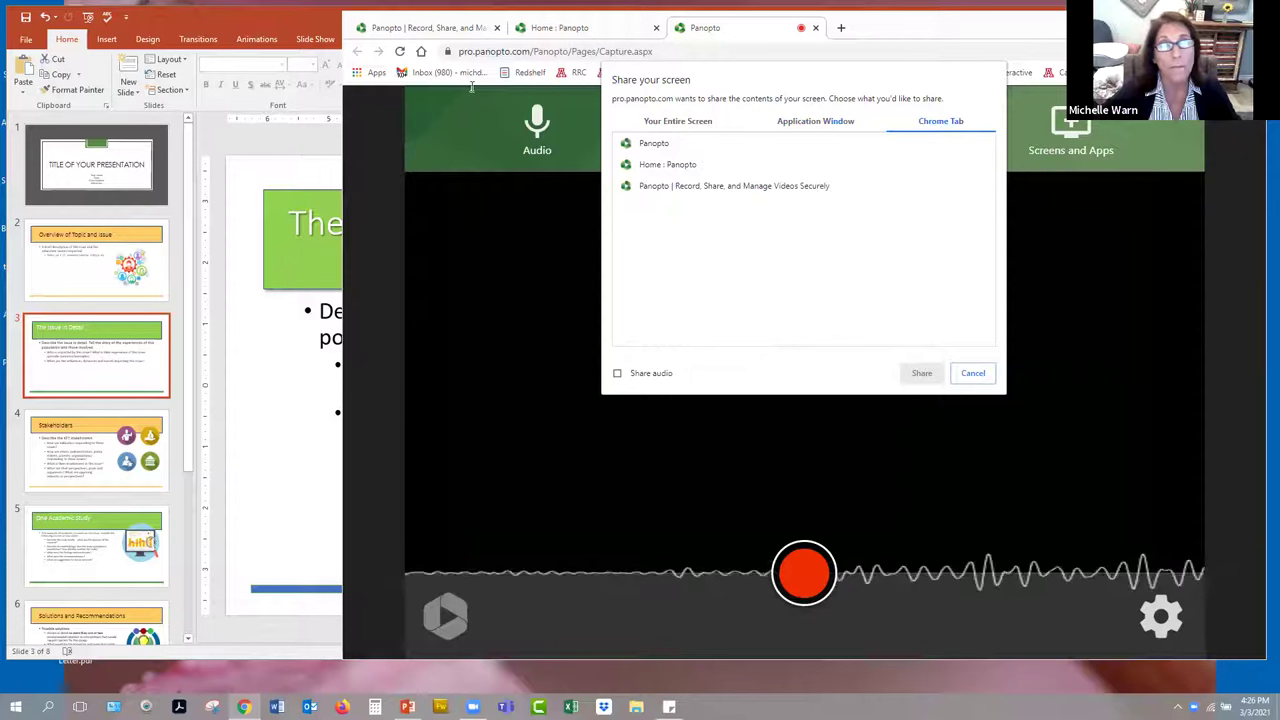
pyautogui.click(828, 123)
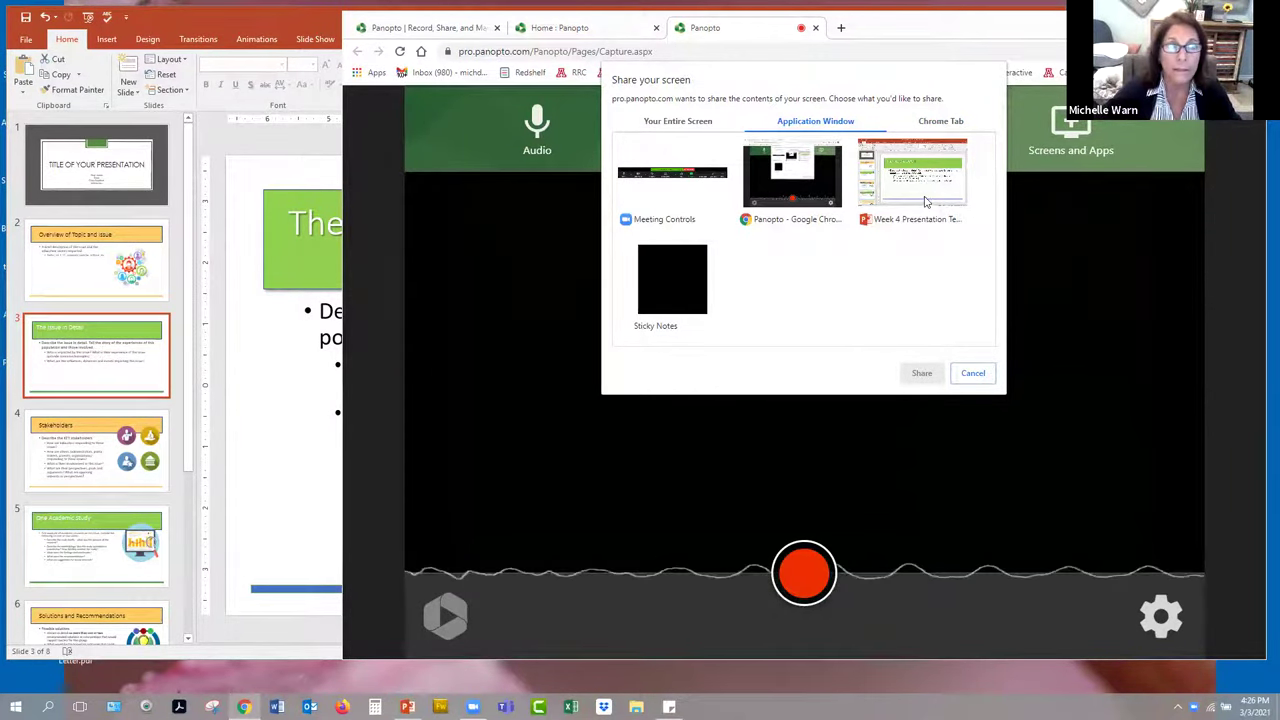
pyautogui.click(925, 200)
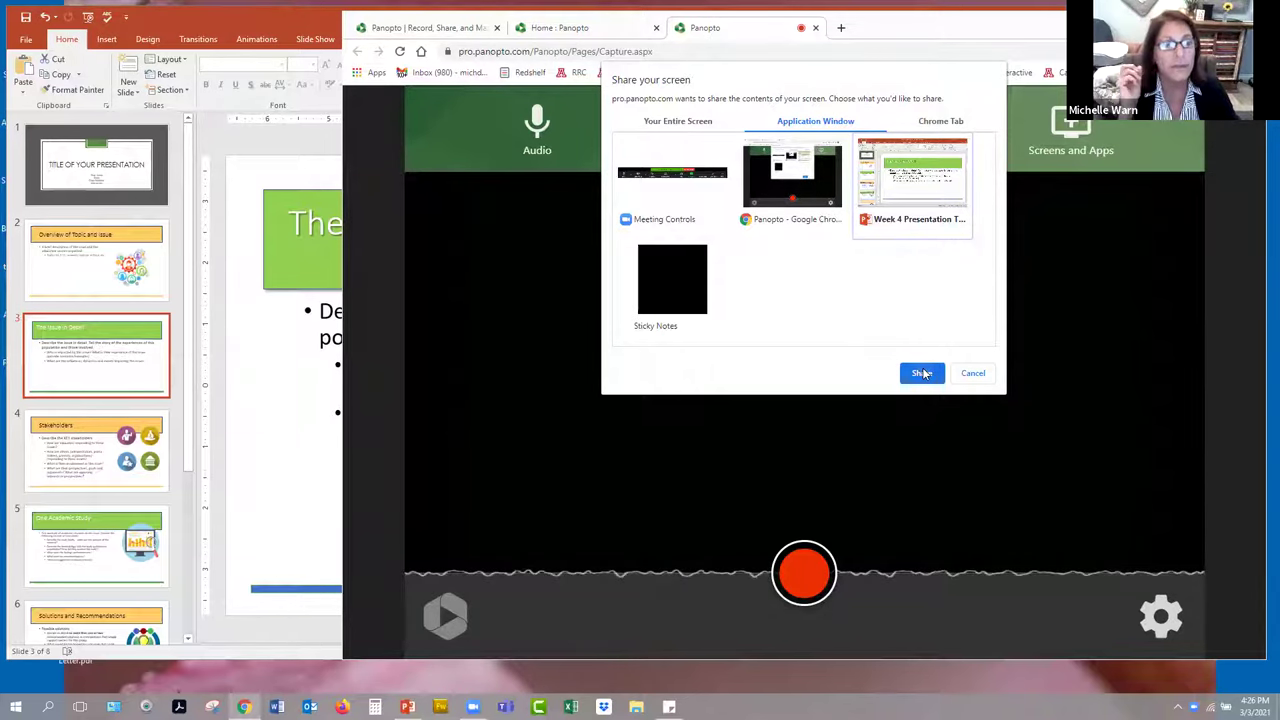
pyautogui.press('Return')
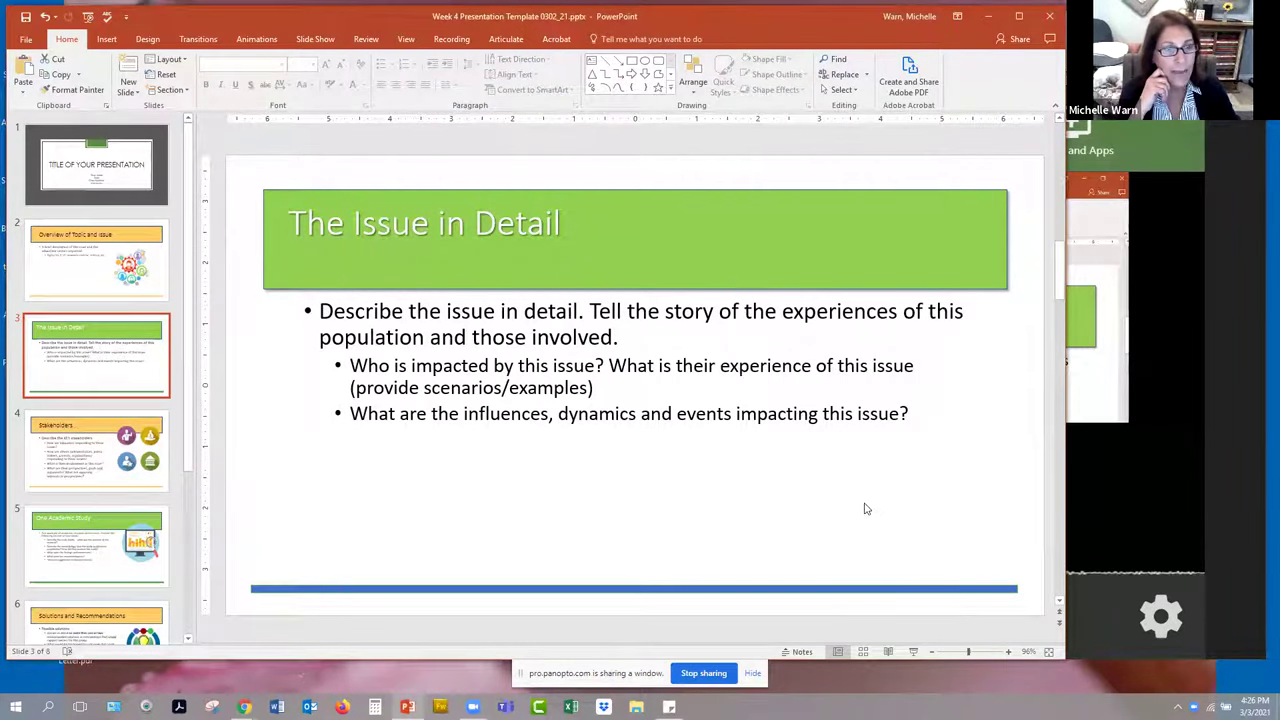
# - Start recording the shared PowerPoint window and return to slide 3 with the timer running
pyautogui.hotkey('alt', 'Tab')
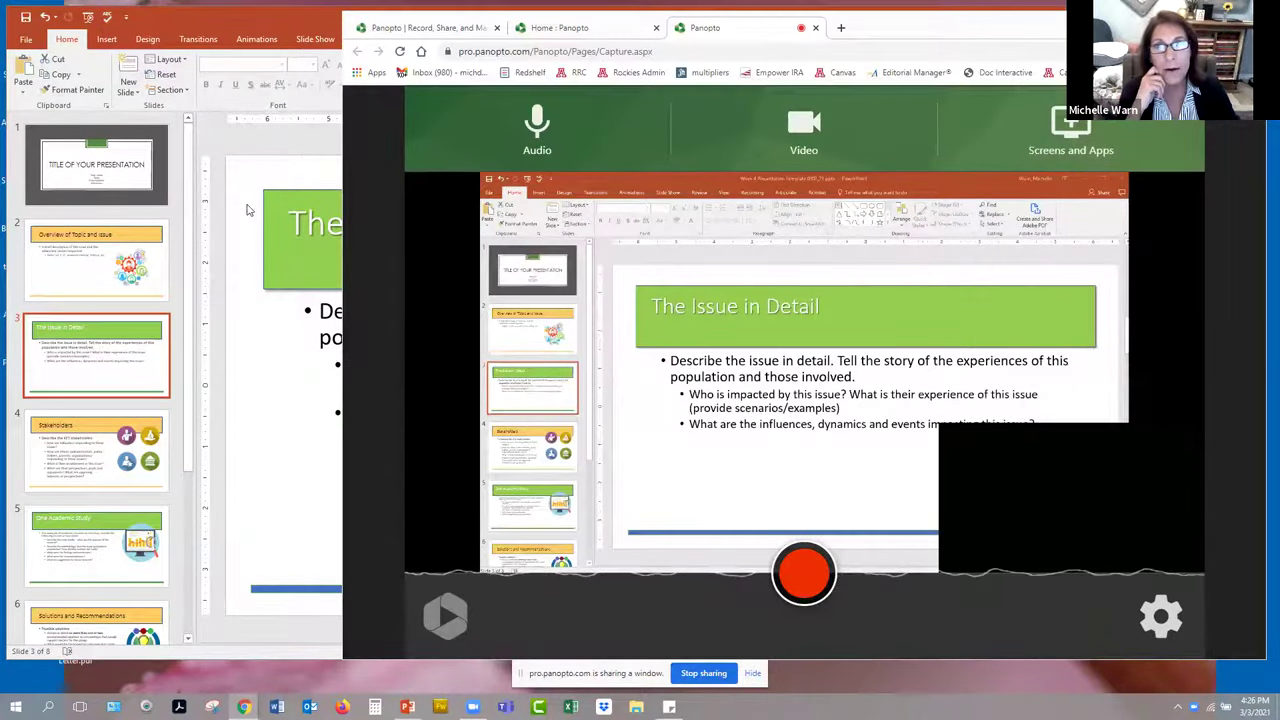
pyautogui.click(248, 209)
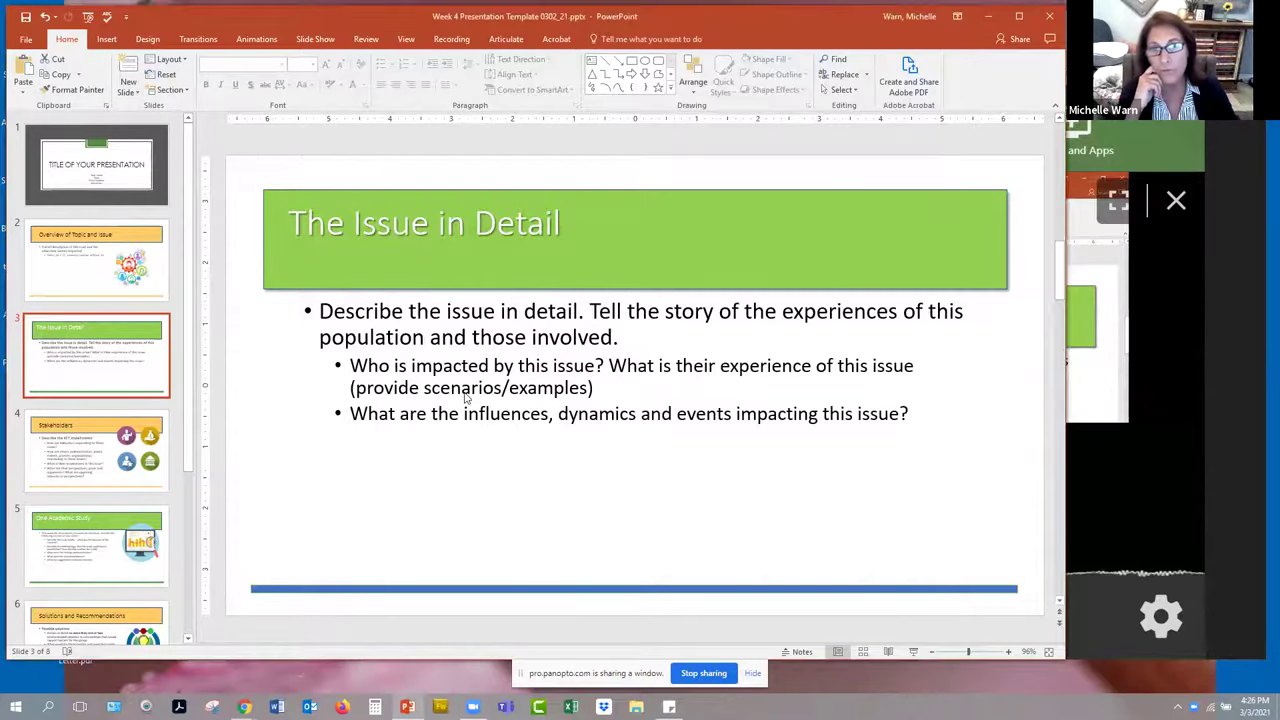
pyautogui.hotkey('alt', 'Tab')
pyautogui.hotkey('alt', 'Tab')
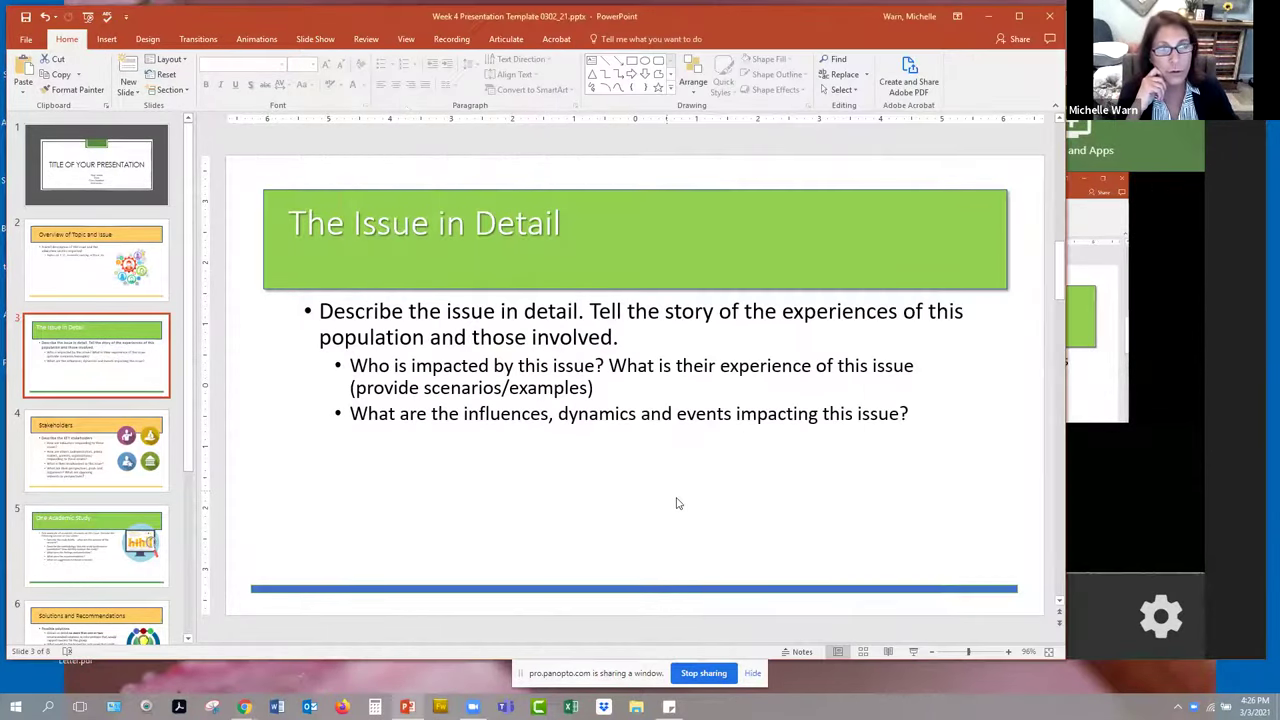
pyautogui.hotkey('alt', 'Tab')
pyautogui.click(298, 422)
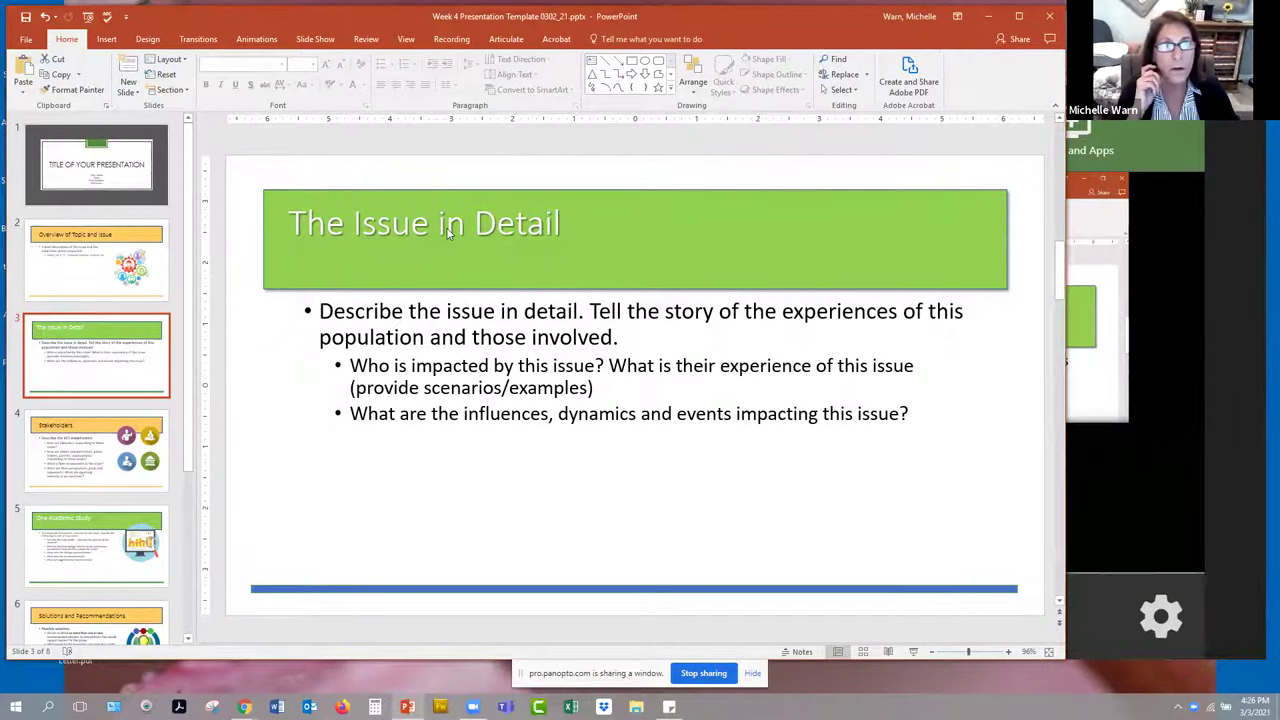
pyautogui.hotkey('alt', 'Tab')
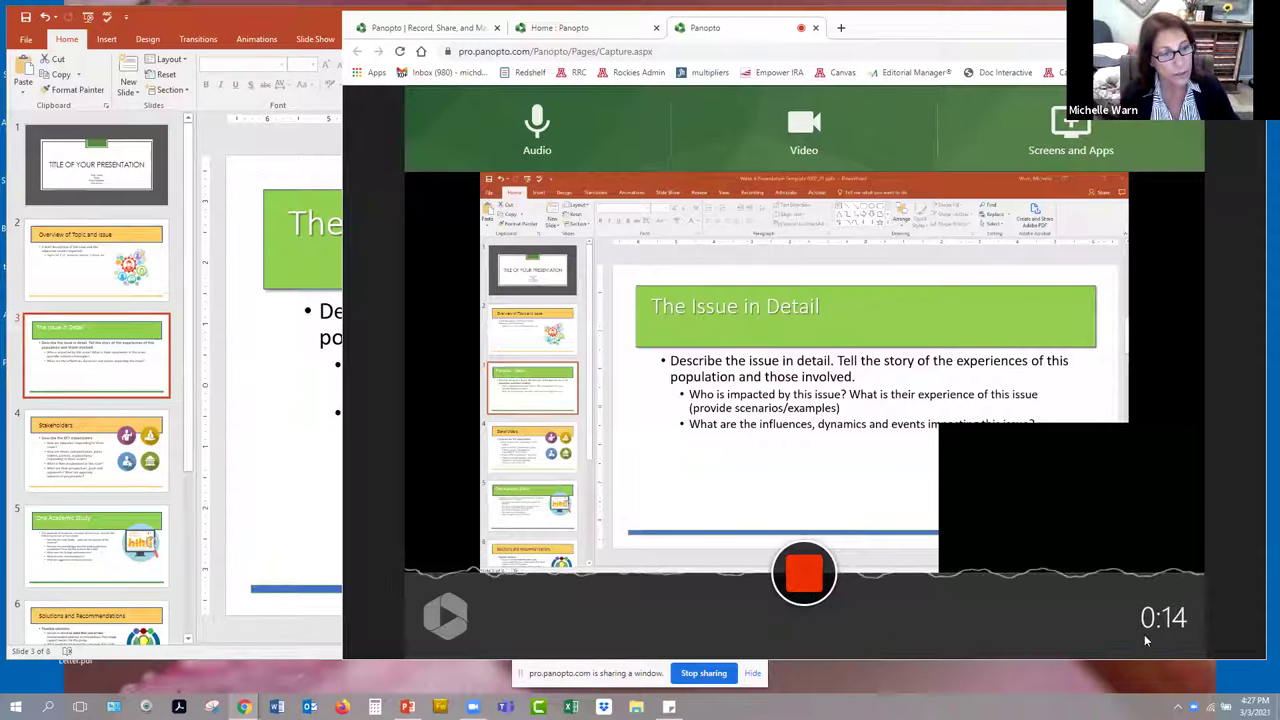
pyautogui.moveTo(1155, 614); pyautogui.dragTo(1192, 618)
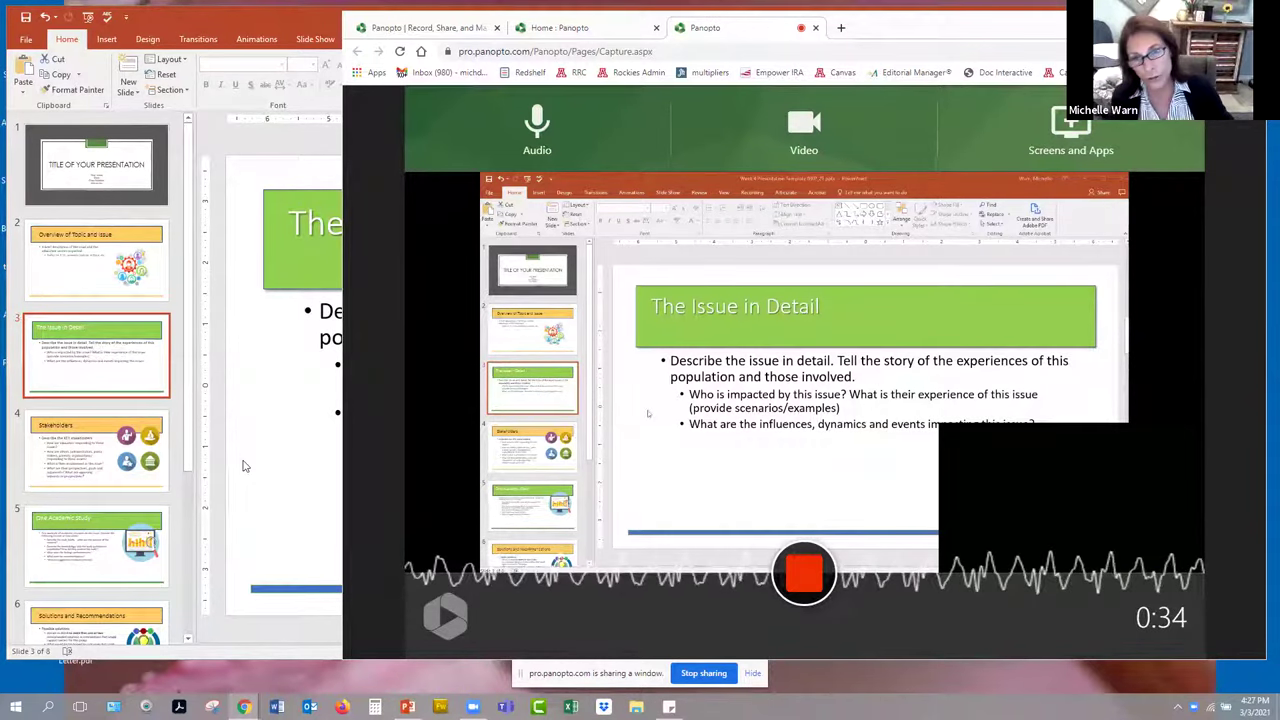
# - Narrate from the title slide through slide 8 'References', then bring Panopto Capture forward
pyautogui.click(187, 204)
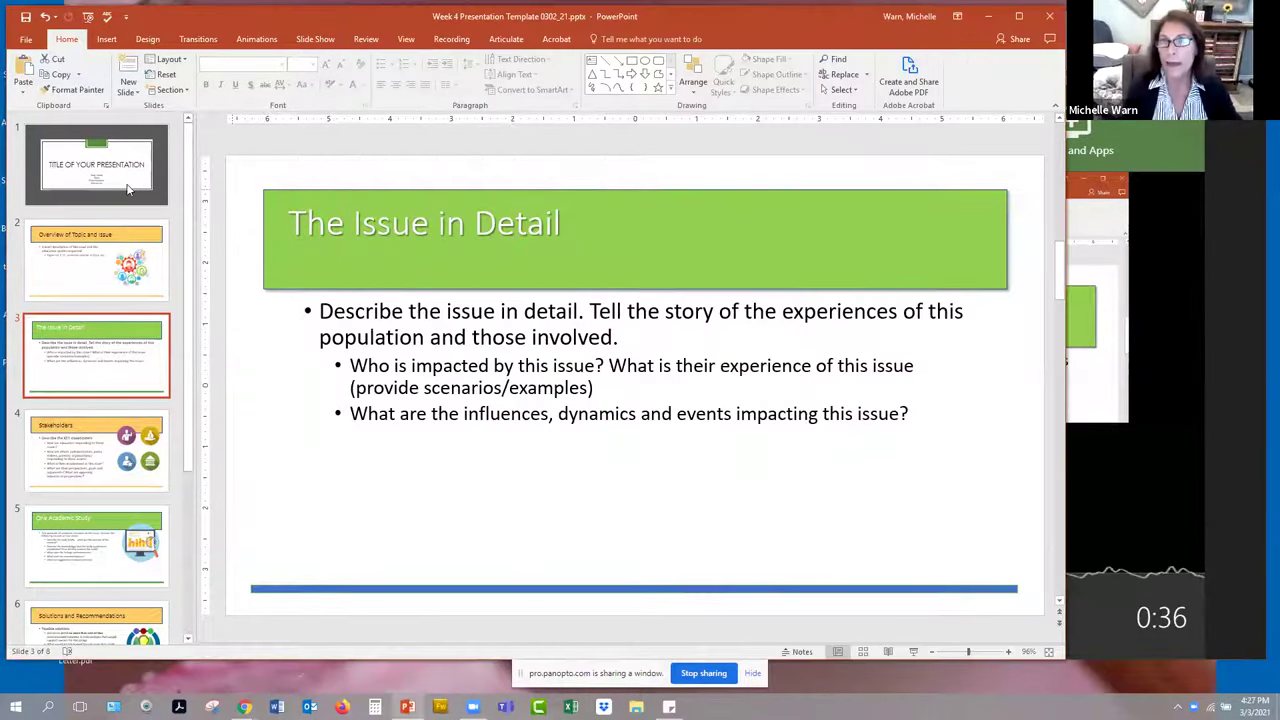
pyautogui.click(112, 157)
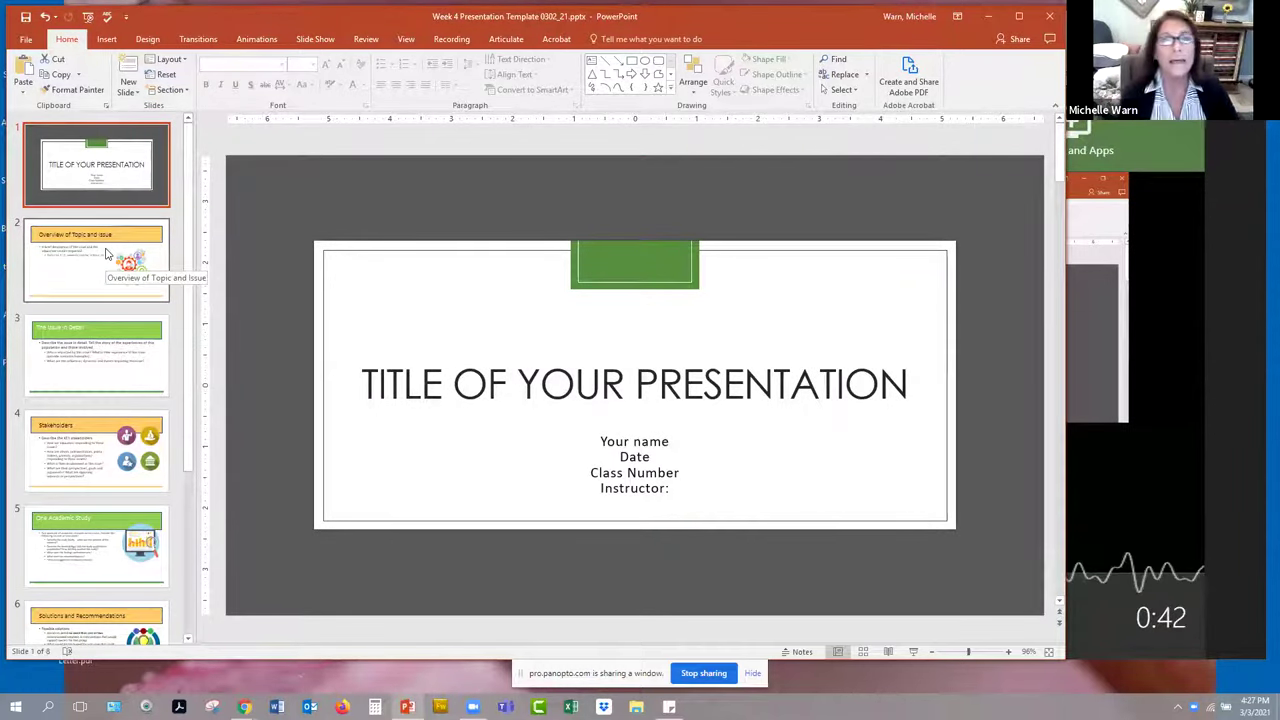
pyautogui.click(107, 253)
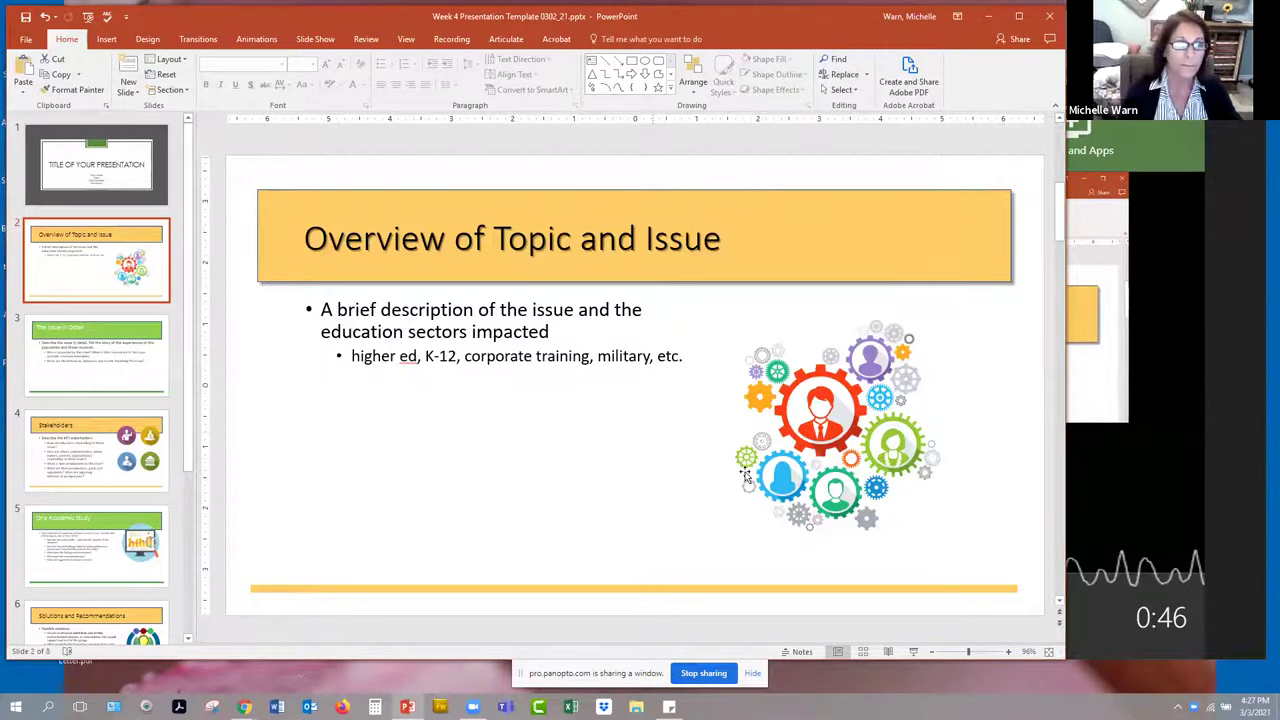
pyautogui.click(126, 377)
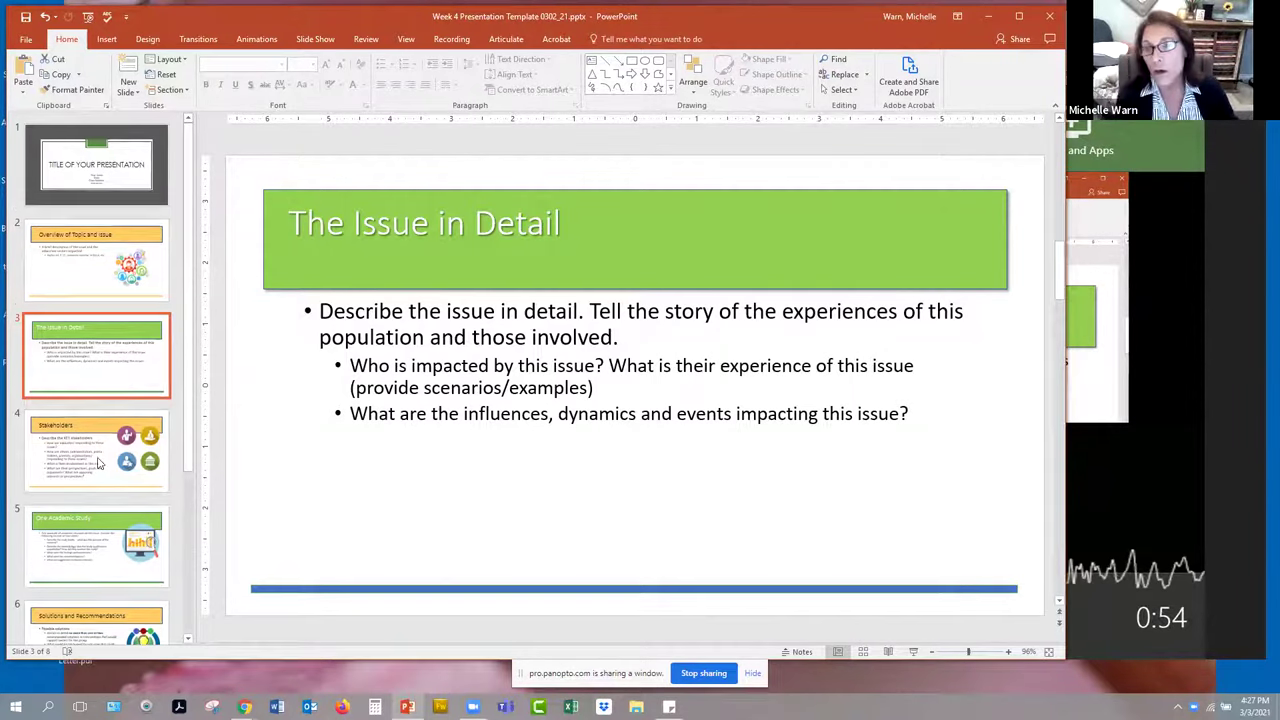
pyautogui.scroll(-1, 98, 462)
pyautogui.scroll(-5, 125, 457)
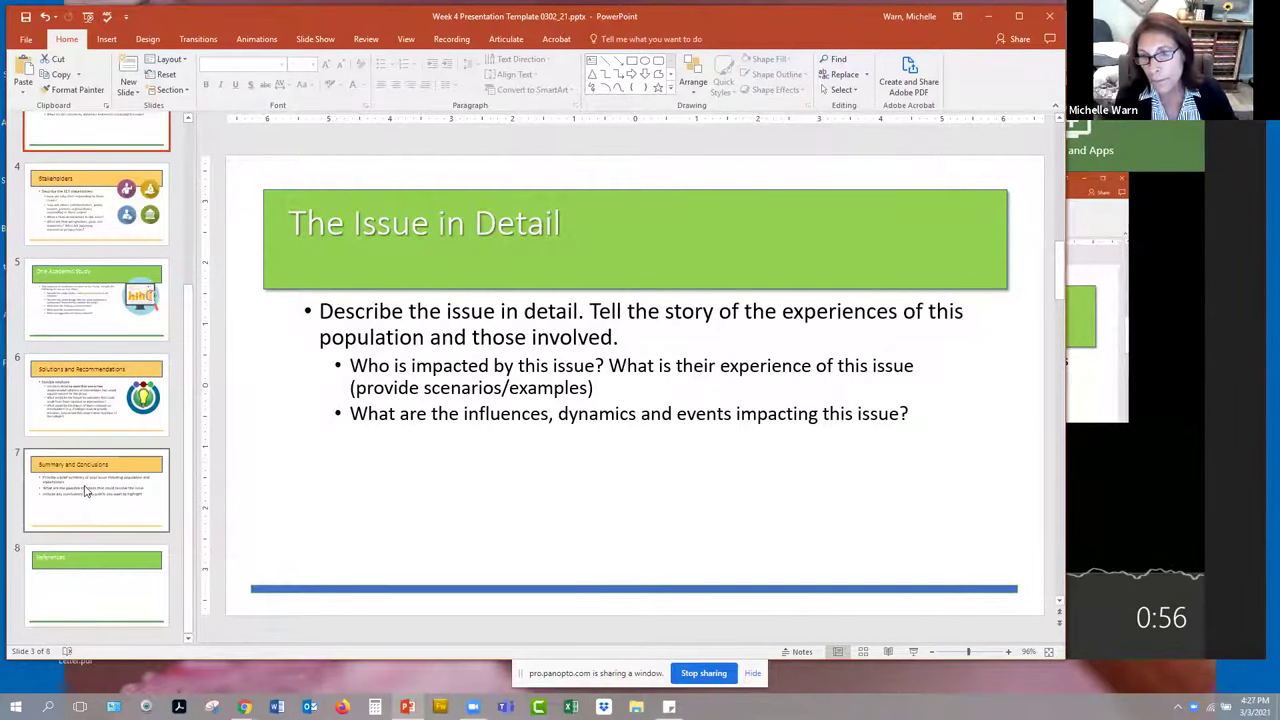
pyautogui.click(92, 492)
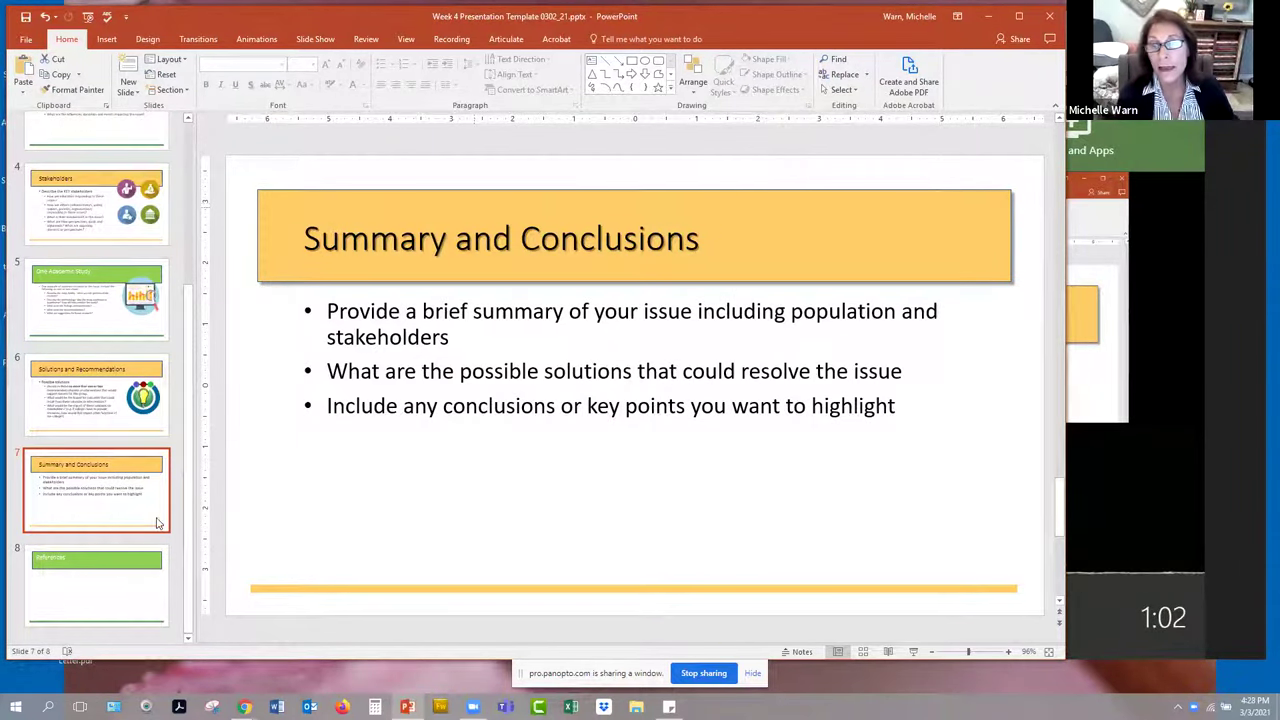
pyautogui.click(82, 568)
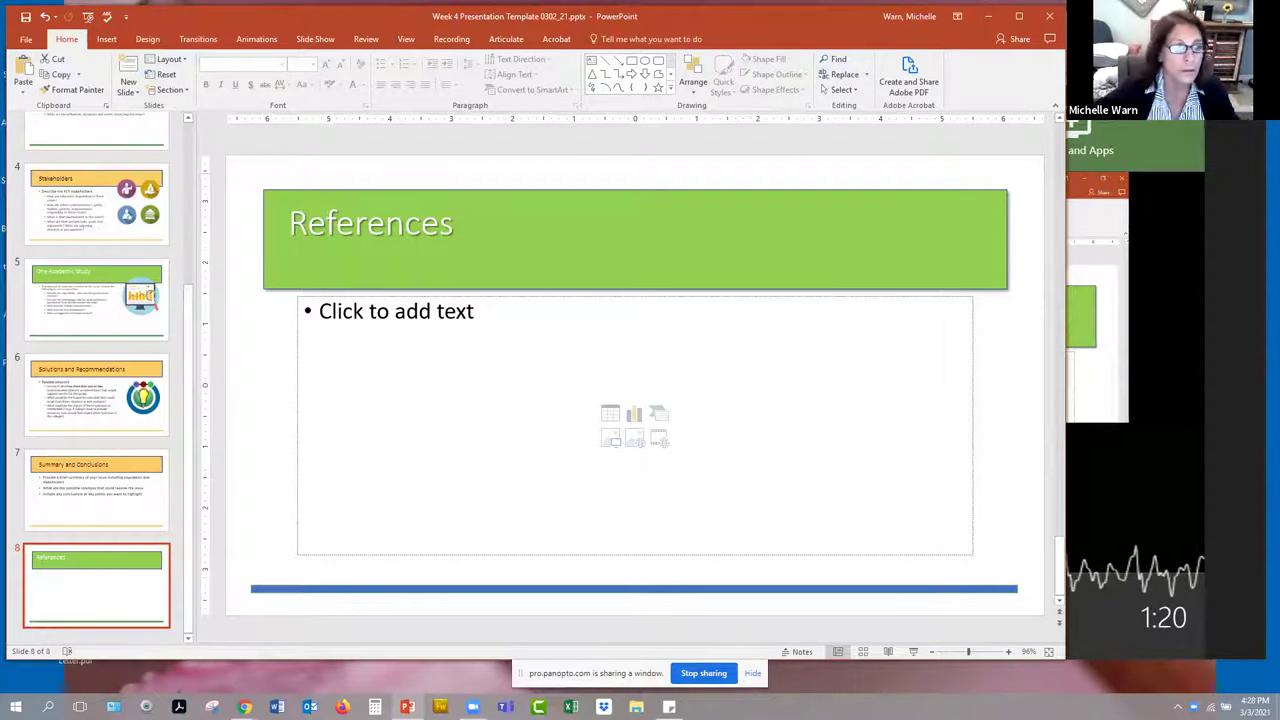
pyautogui.click(1168, 513)
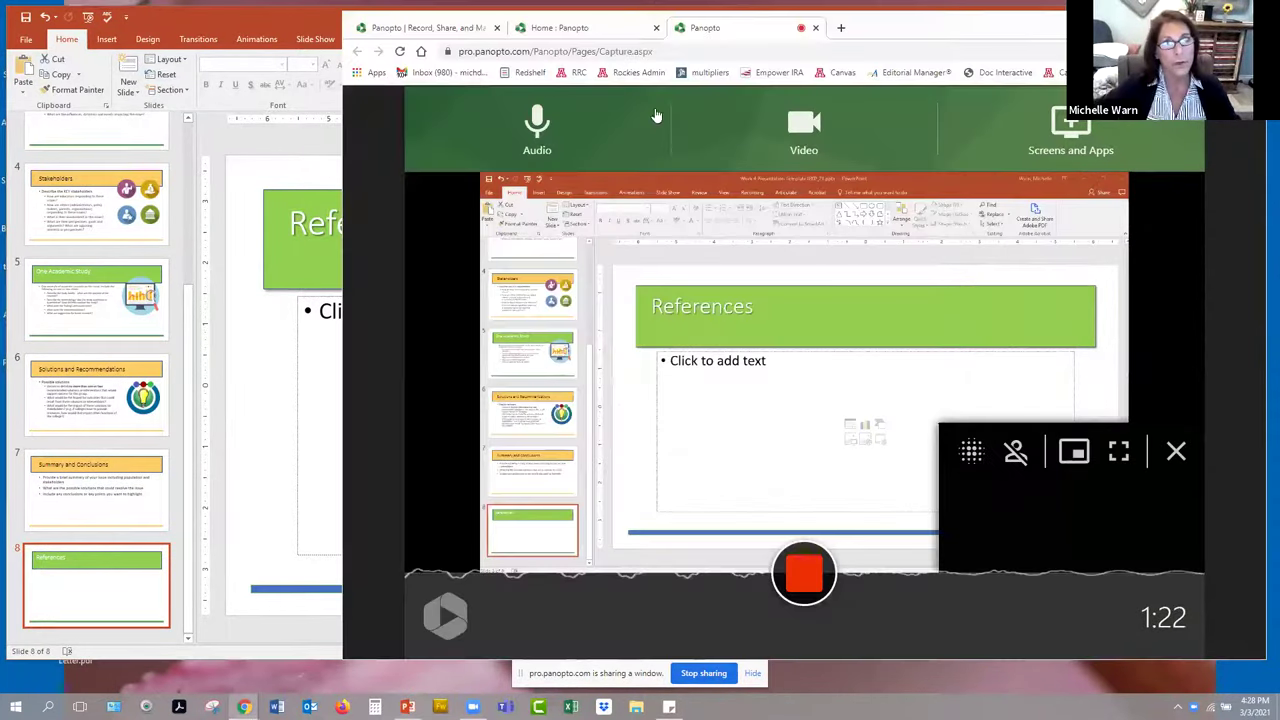
# - Stop the recording so the 1:25 video is saved to My Folder
pyautogui.click(804, 573)
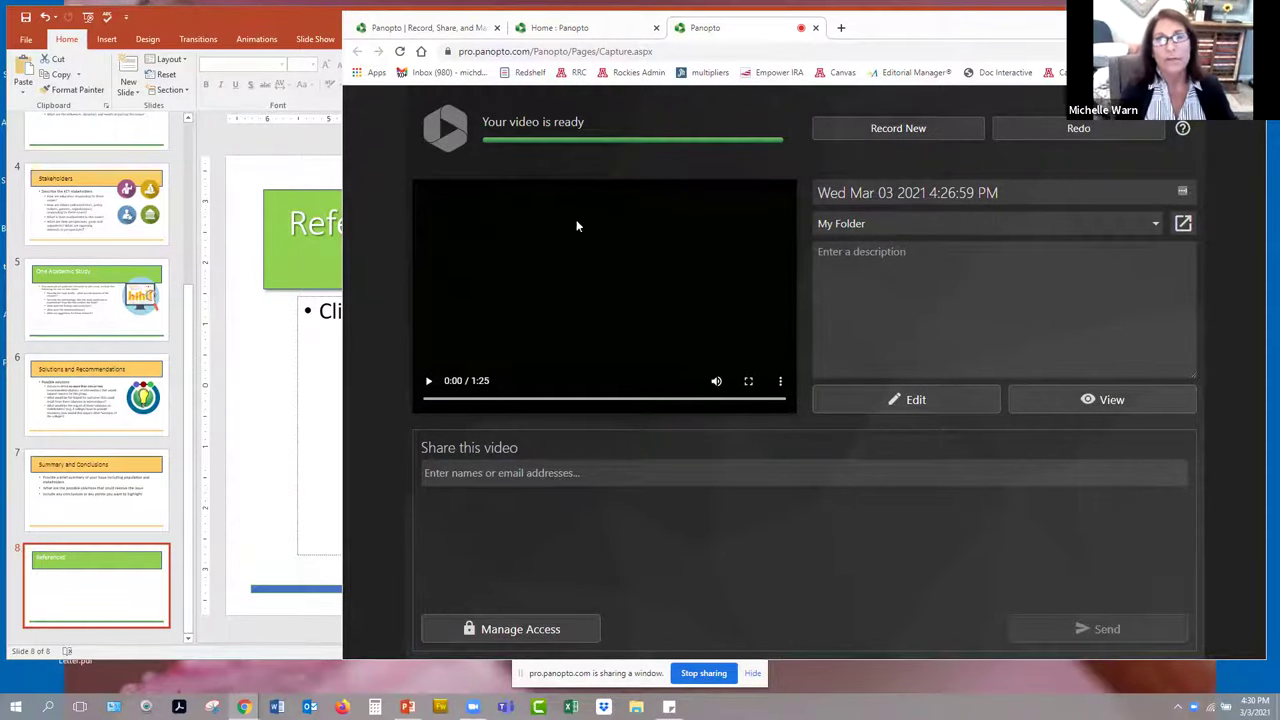
# - Check the new recording in My Folder, then open Manage Access for the Wed Mar 03 2021 4:26:59 PM recording
pyautogui.click(555, 28)
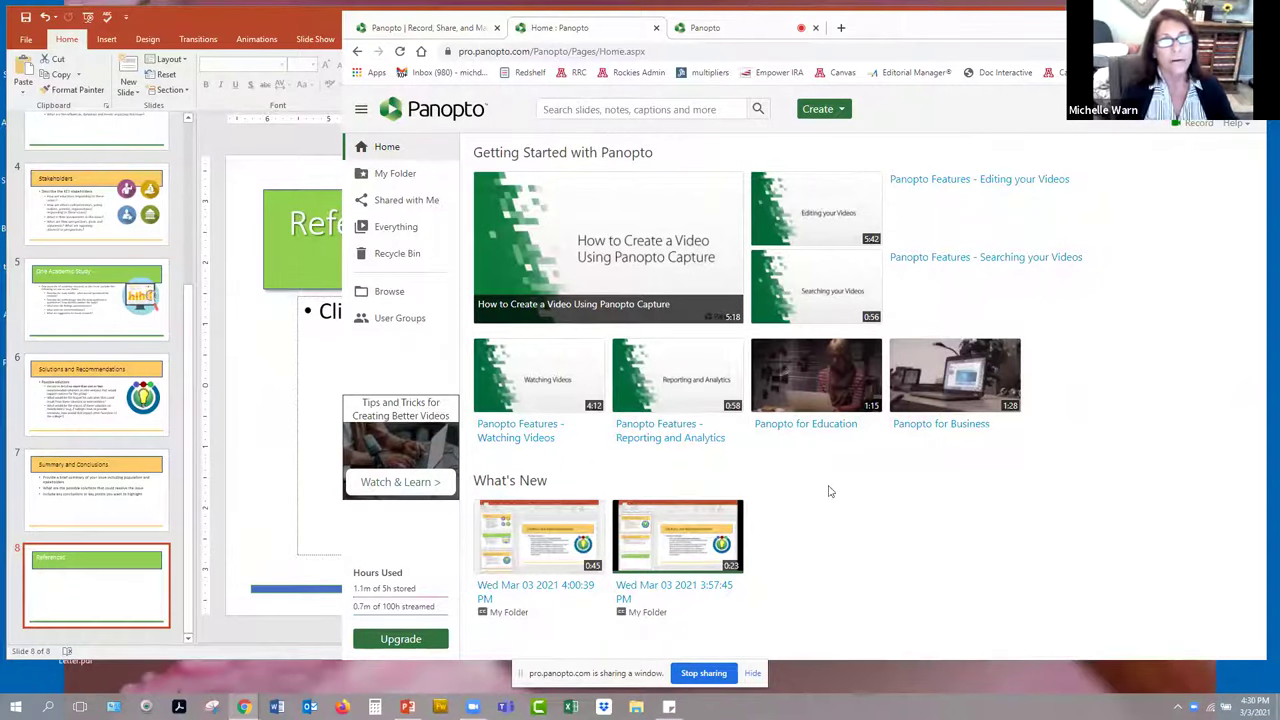
pyautogui.click(405, 177)
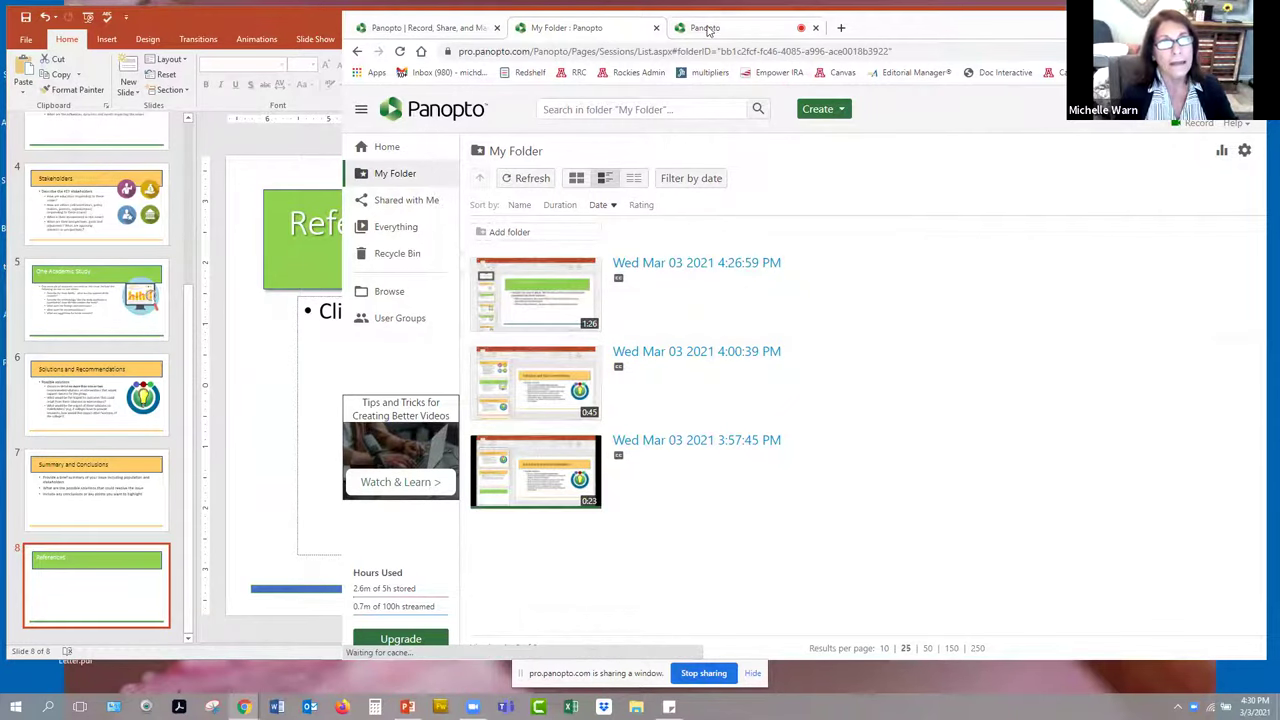
pyautogui.click(706, 28)
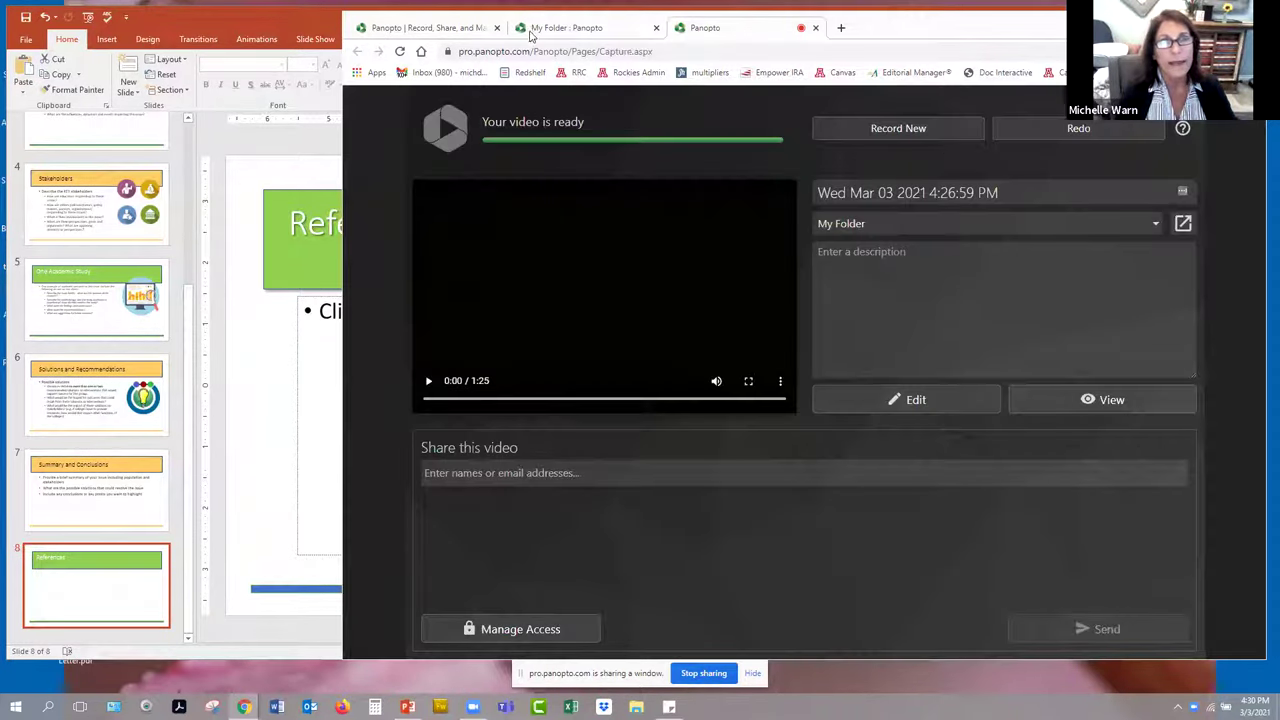
pyautogui.click(560, 28)
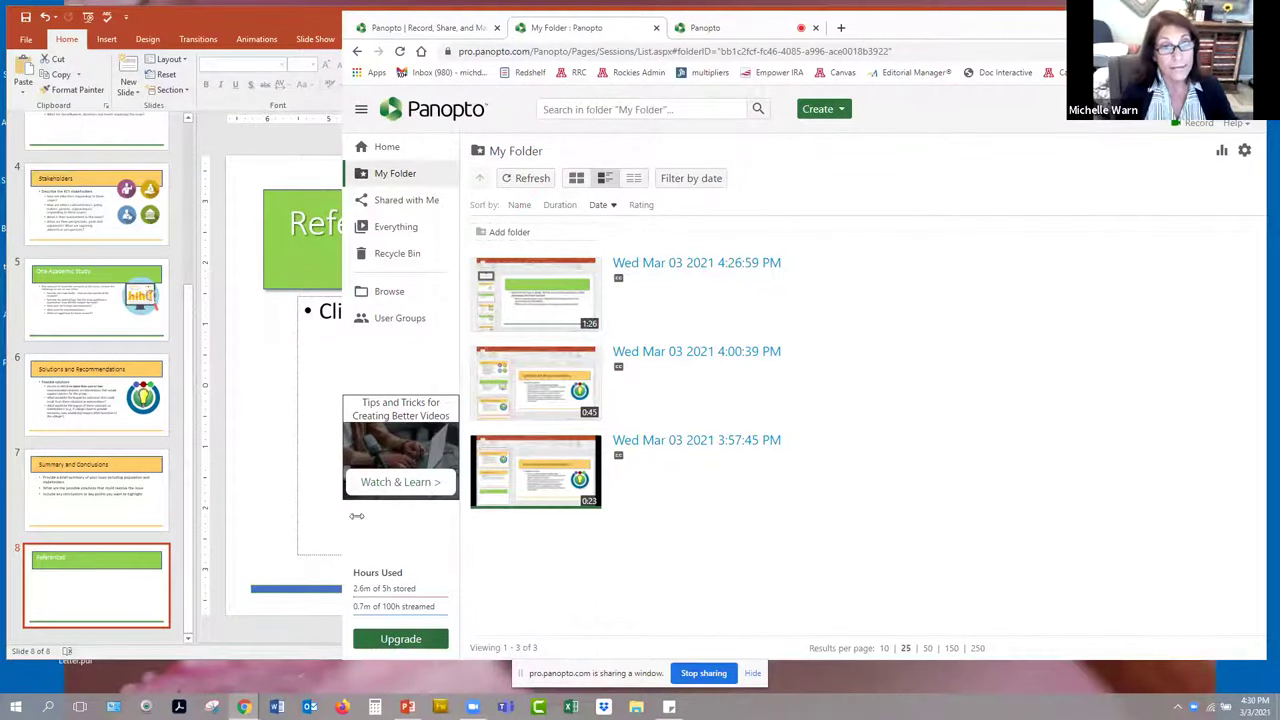
pyautogui.click(722, 28)
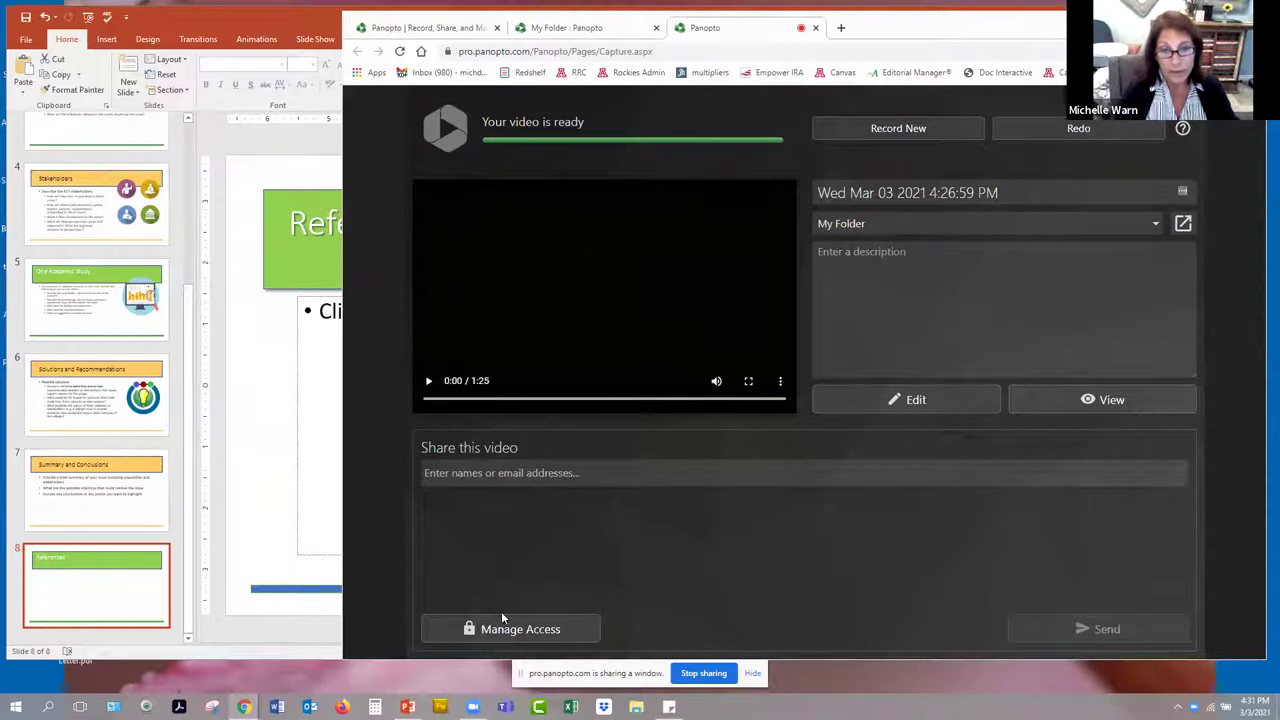
pyautogui.click(527, 632)
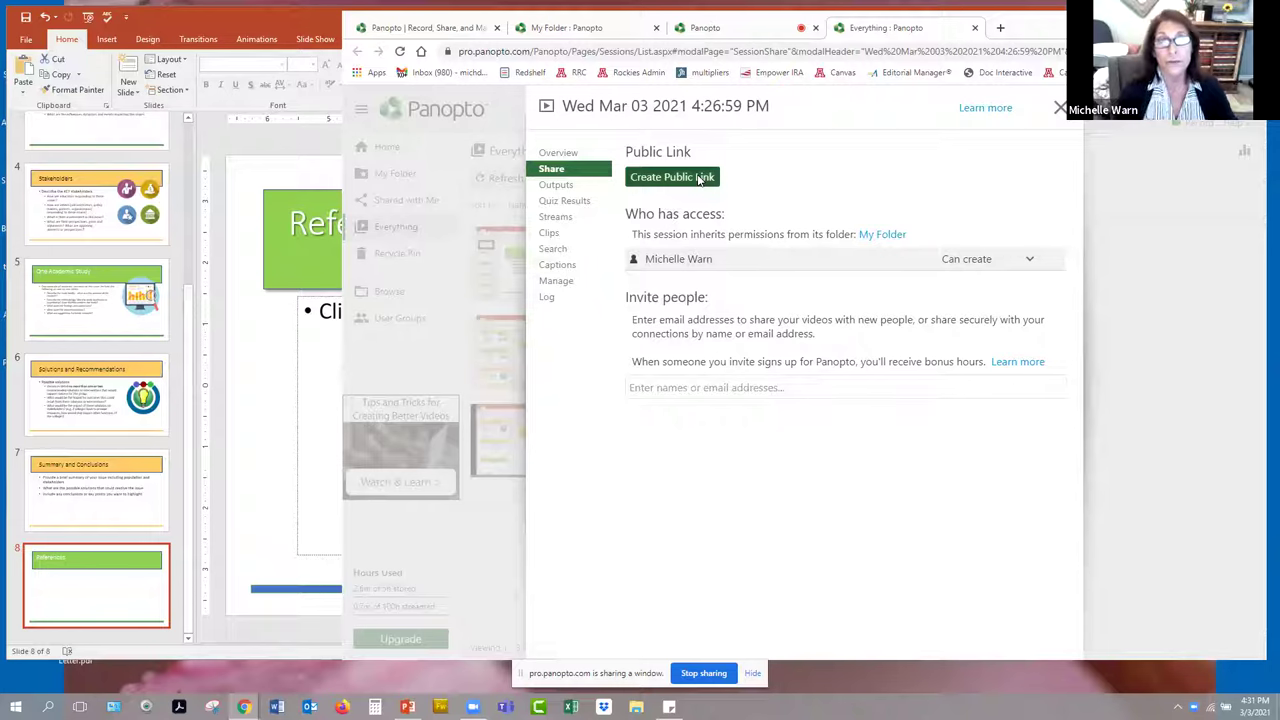
# - Create a public link for the recording and select its full URL to copy
pyautogui.click(699, 178)
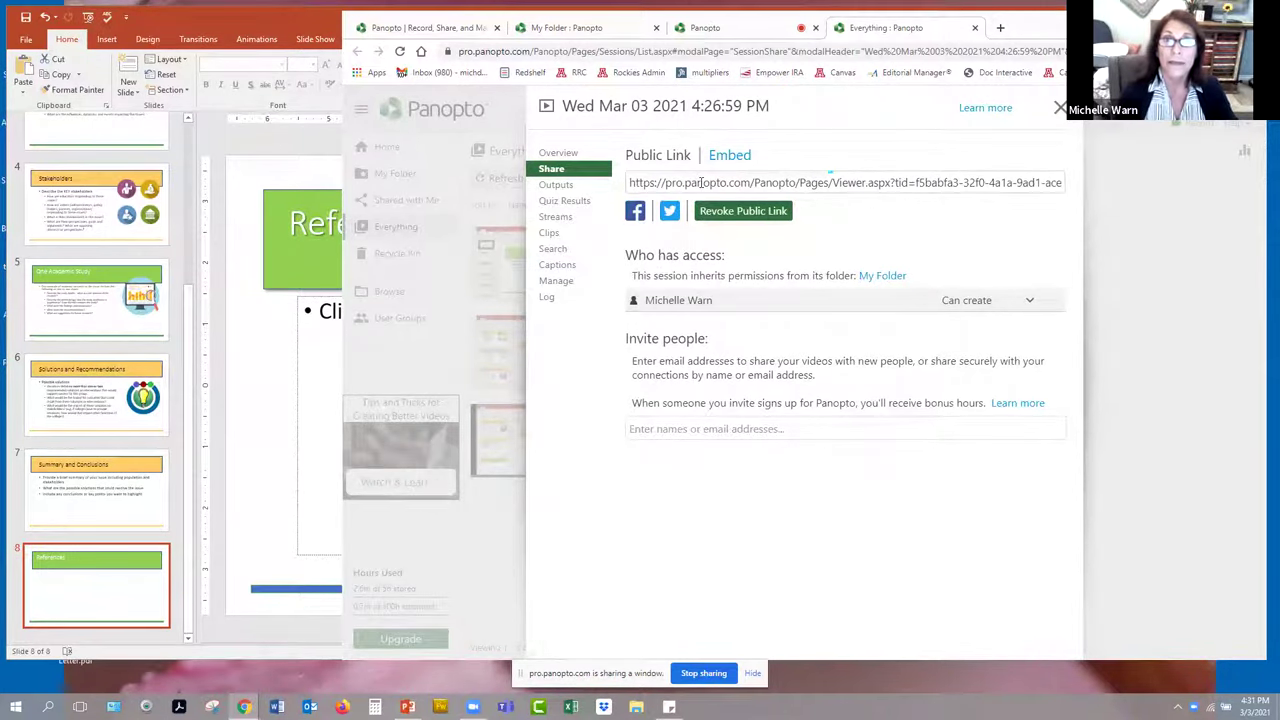
pyautogui.click(701, 182)
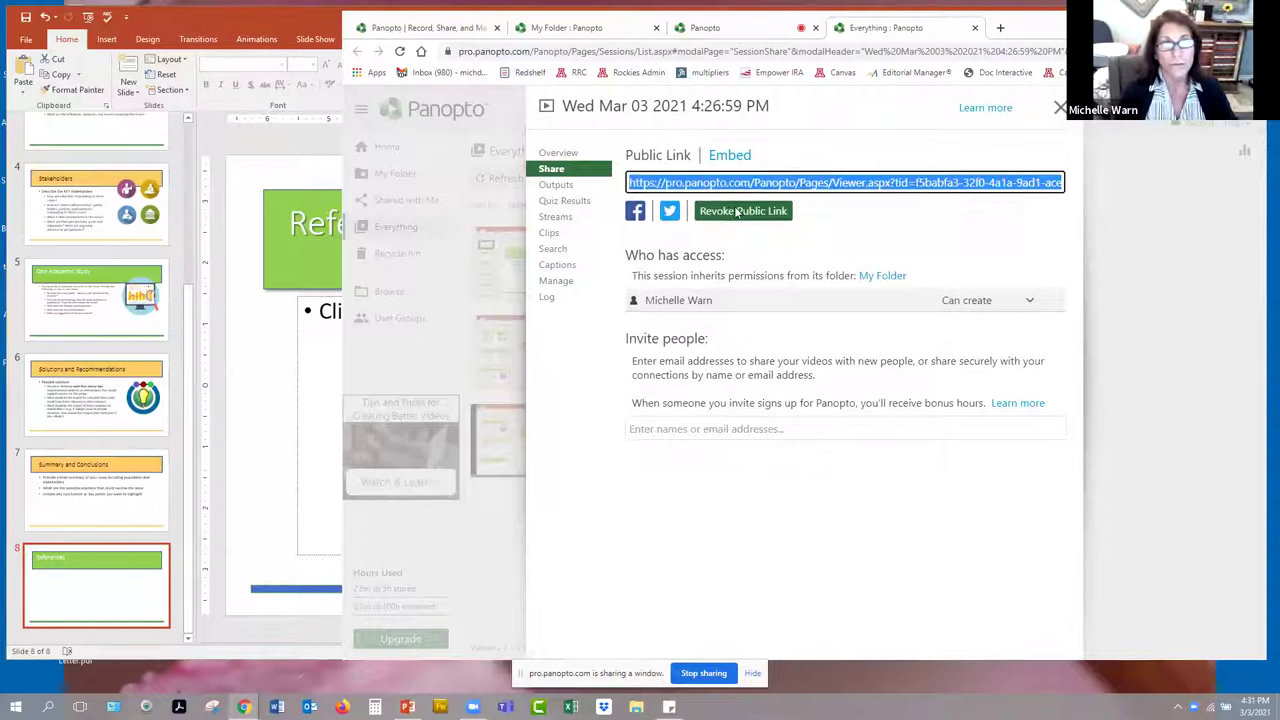
pyautogui.click(677, 180)
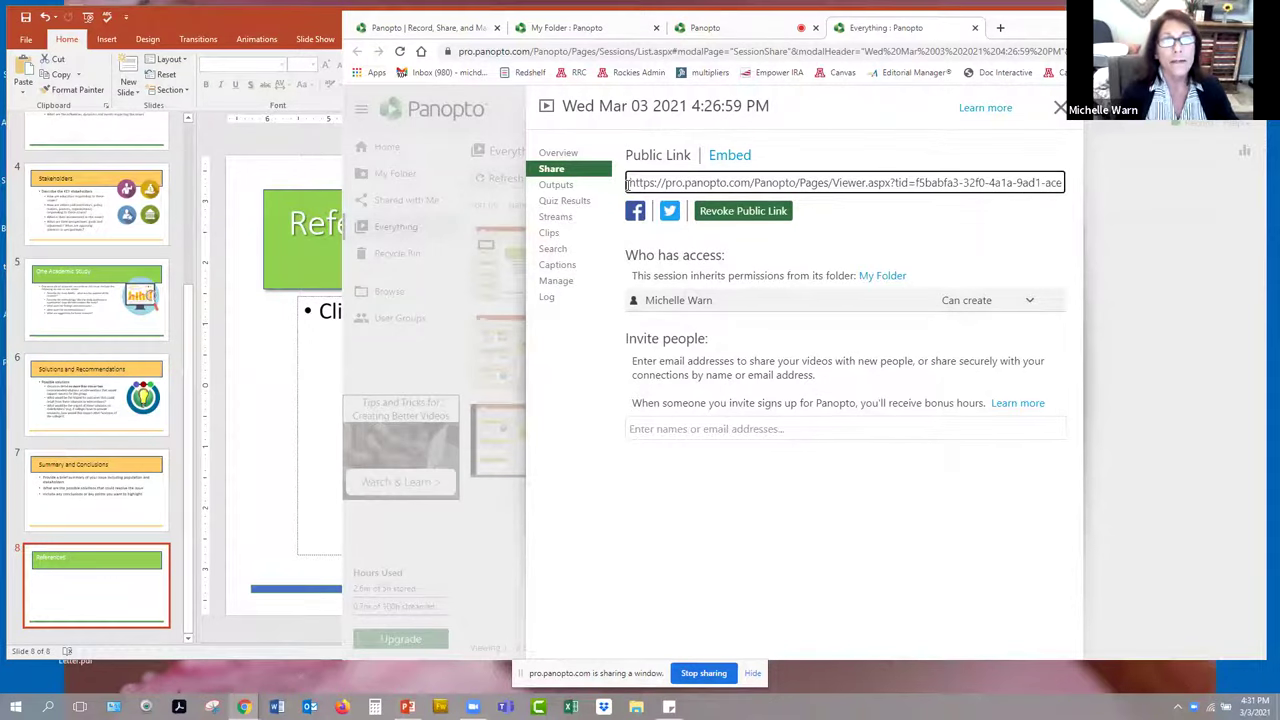
pyautogui.moveTo(628, 183); pyautogui.dragTo(1089, 191)
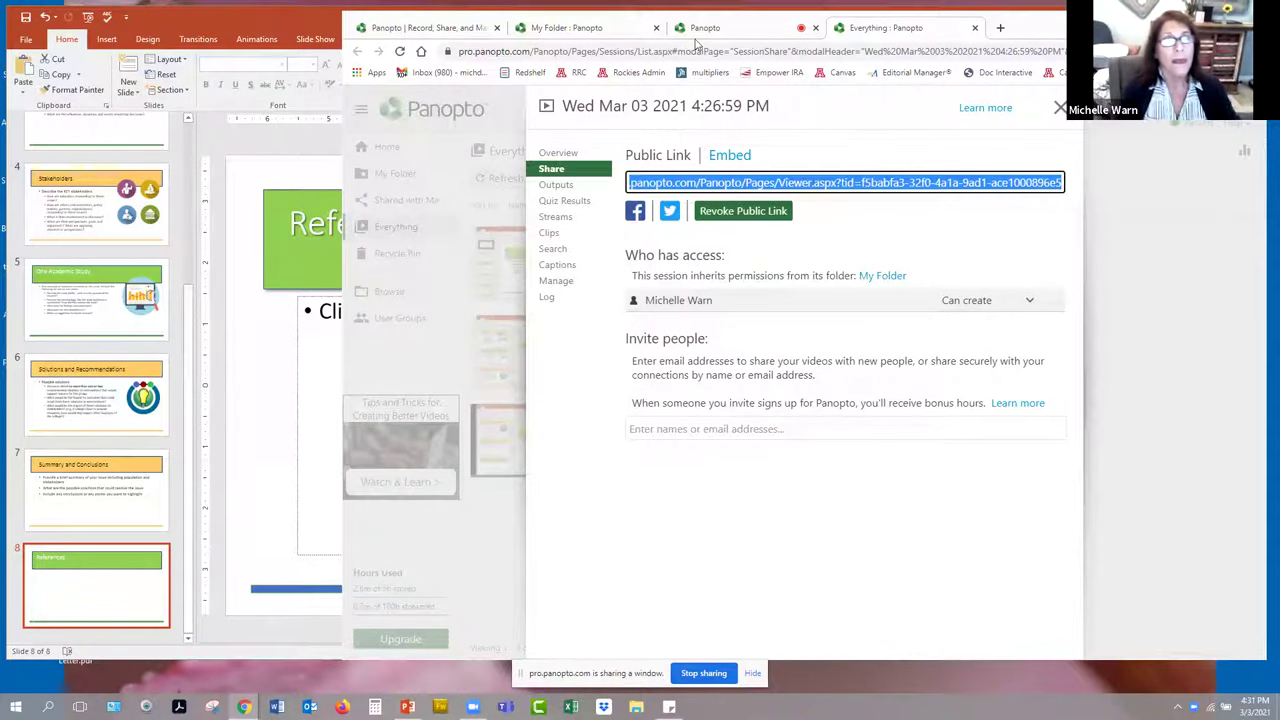
pyautogui.click(455, 607)
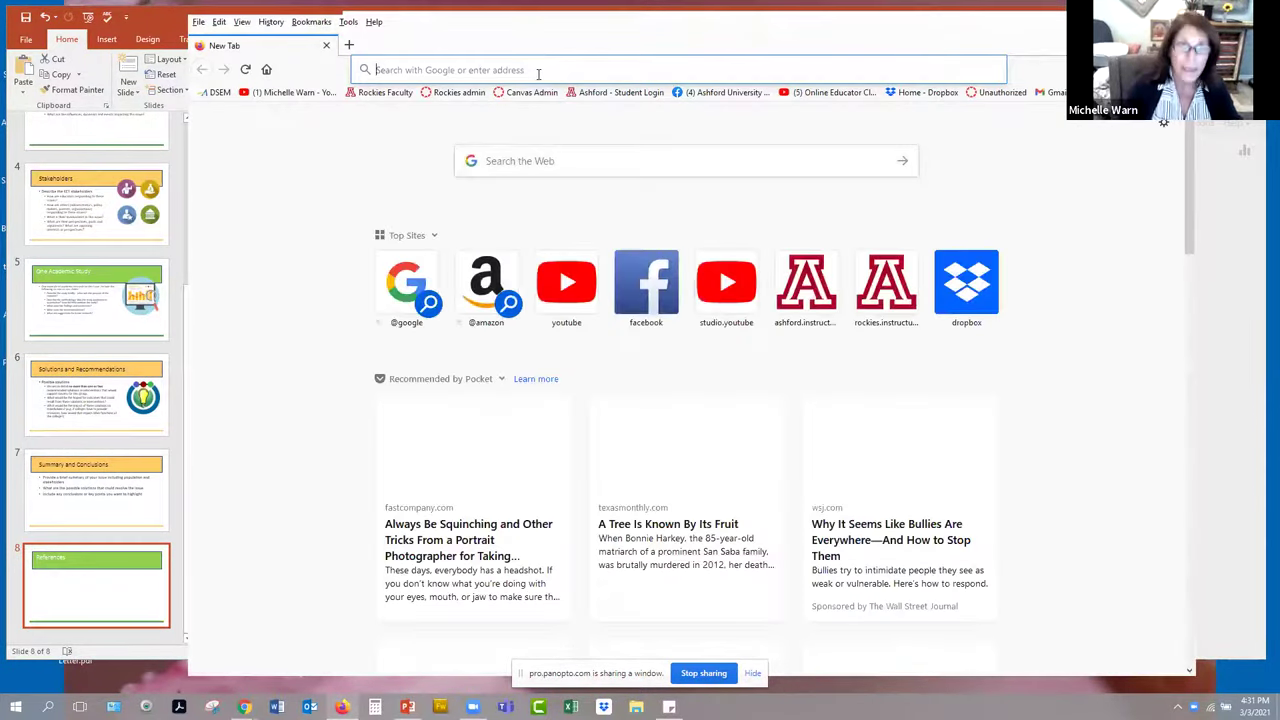
# - Load the public link in Firefox, play and pause the recording, then return to Chrome
pyautogui.press('Return')
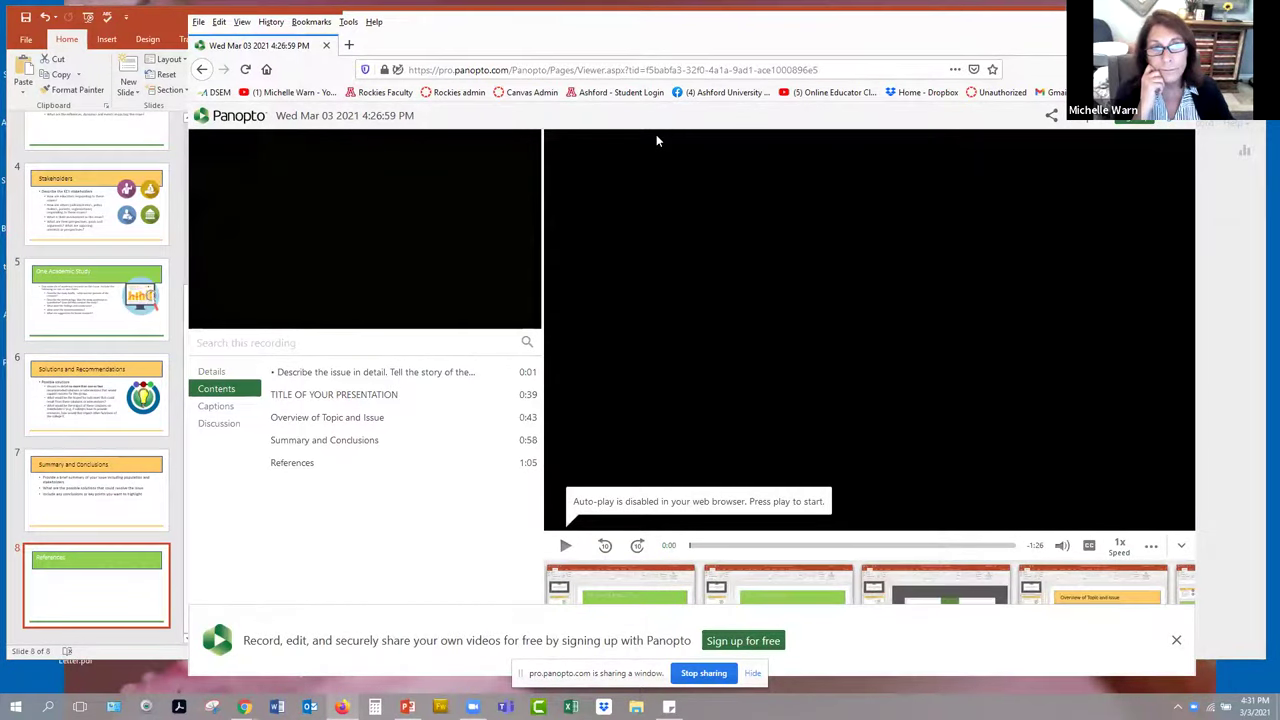
pyautogui.click(565, 548)
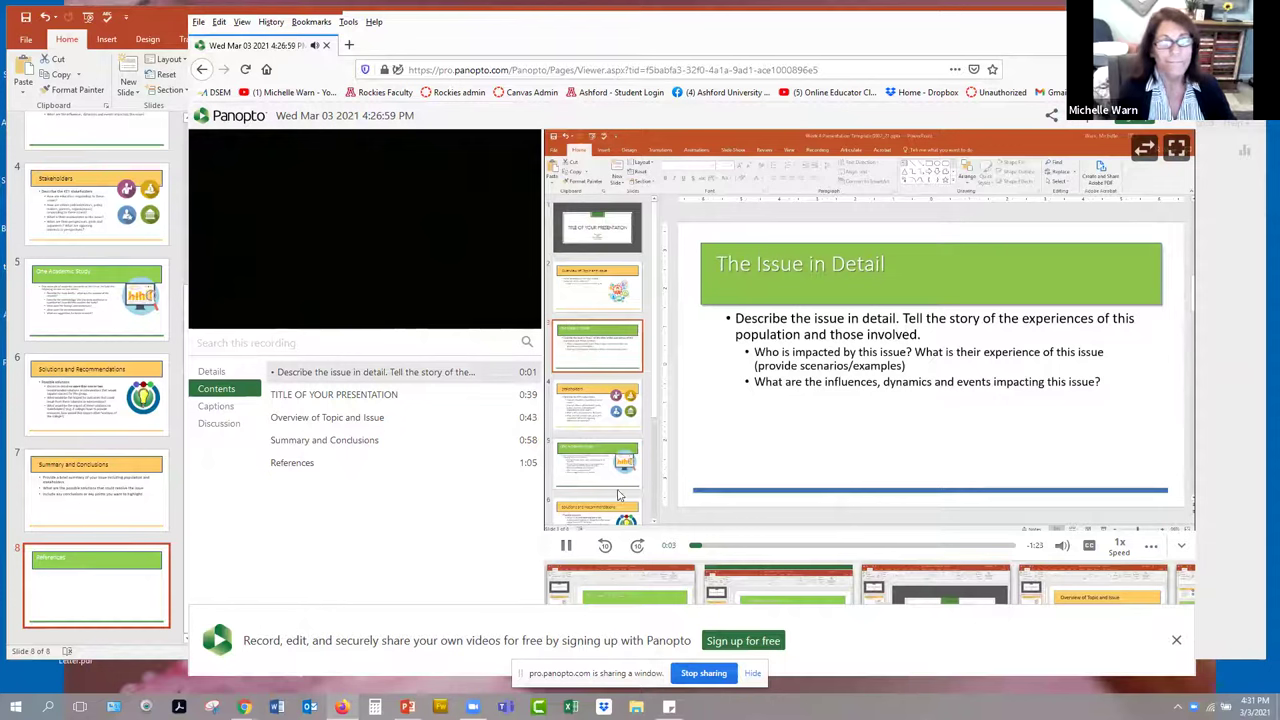
pyautogui.click(565, 546)
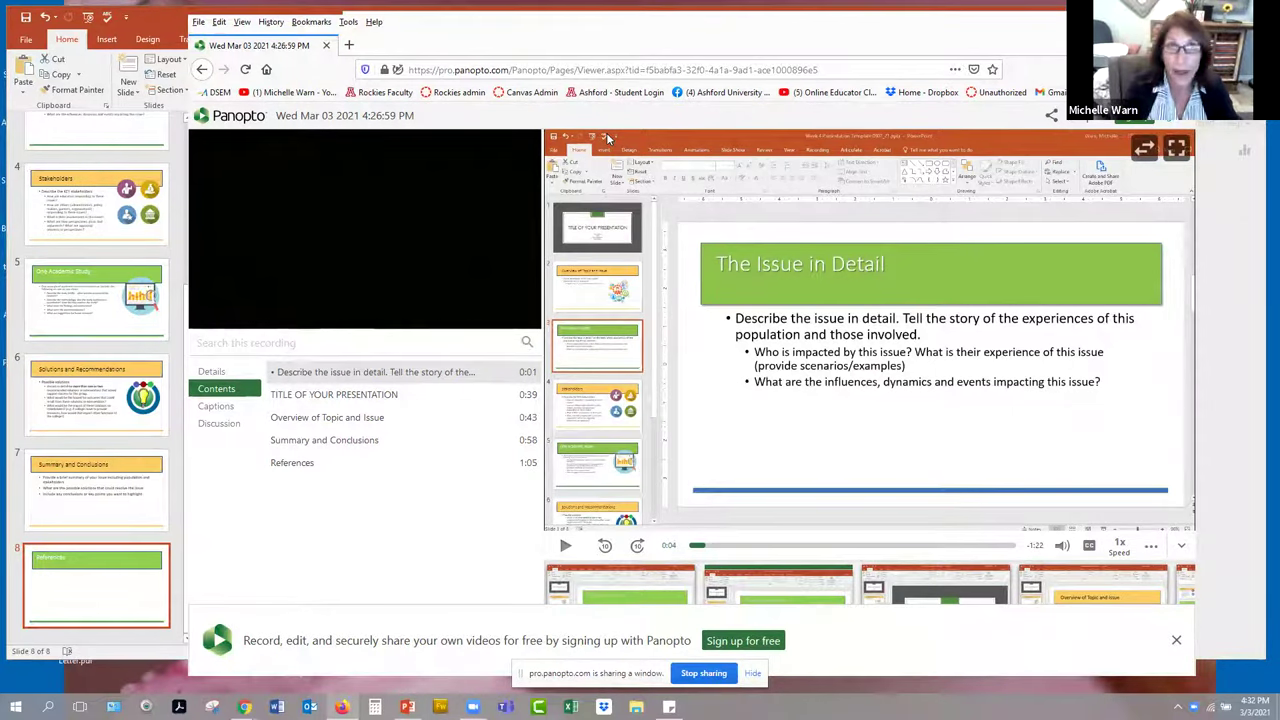
pyautogui.hotkey('alt', 'Tab')
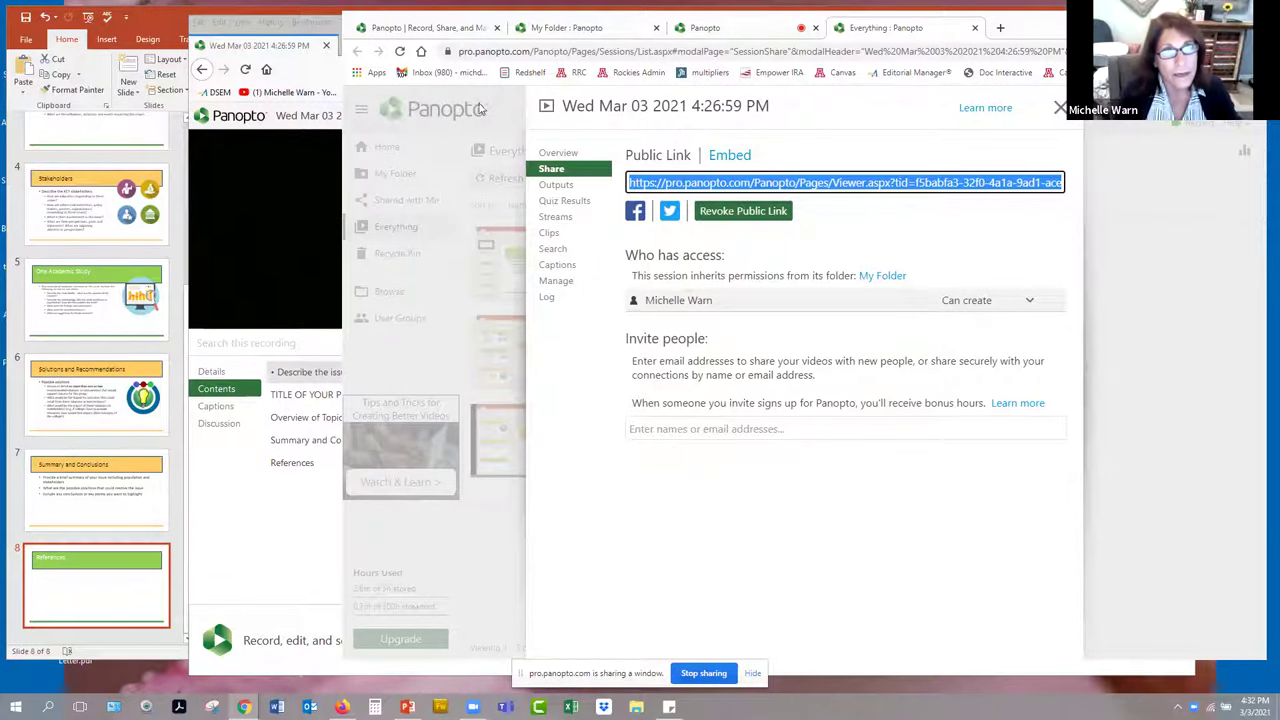
# - Open the share settings for the 4:26:59 PM recording from My Folder
pyautogui.click(710, 30)
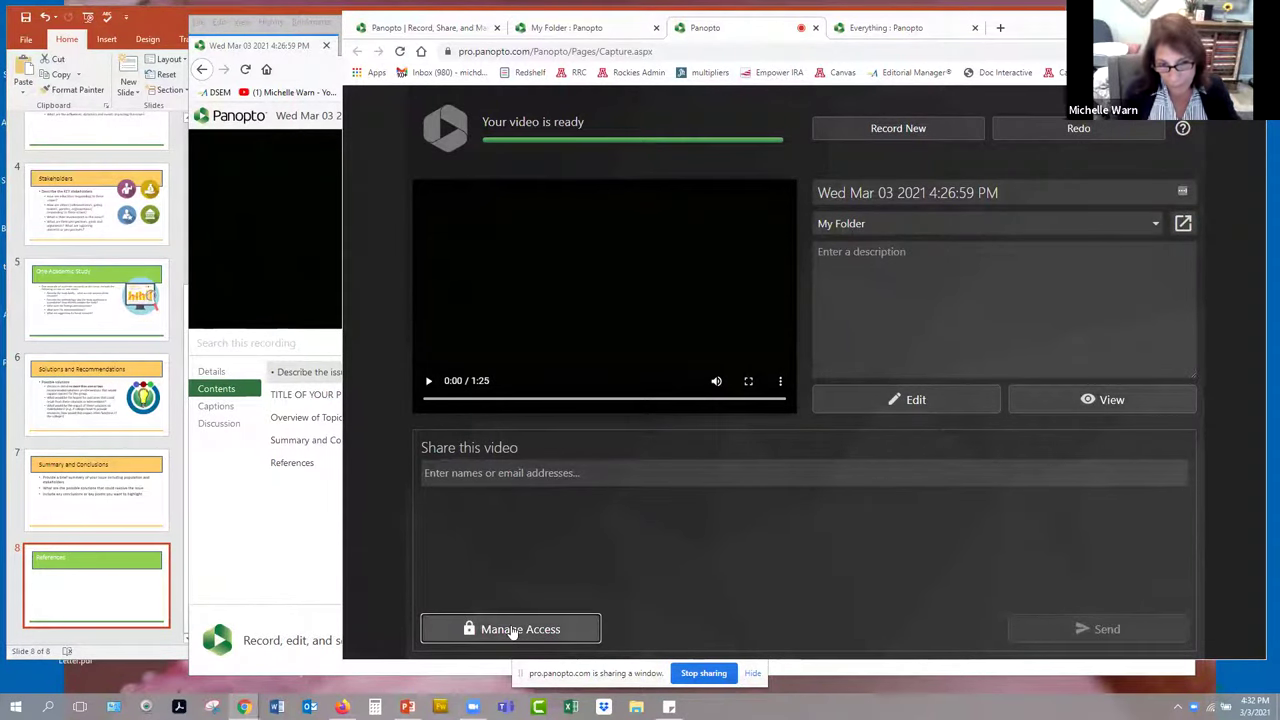
pyautogui.click(563, 28)
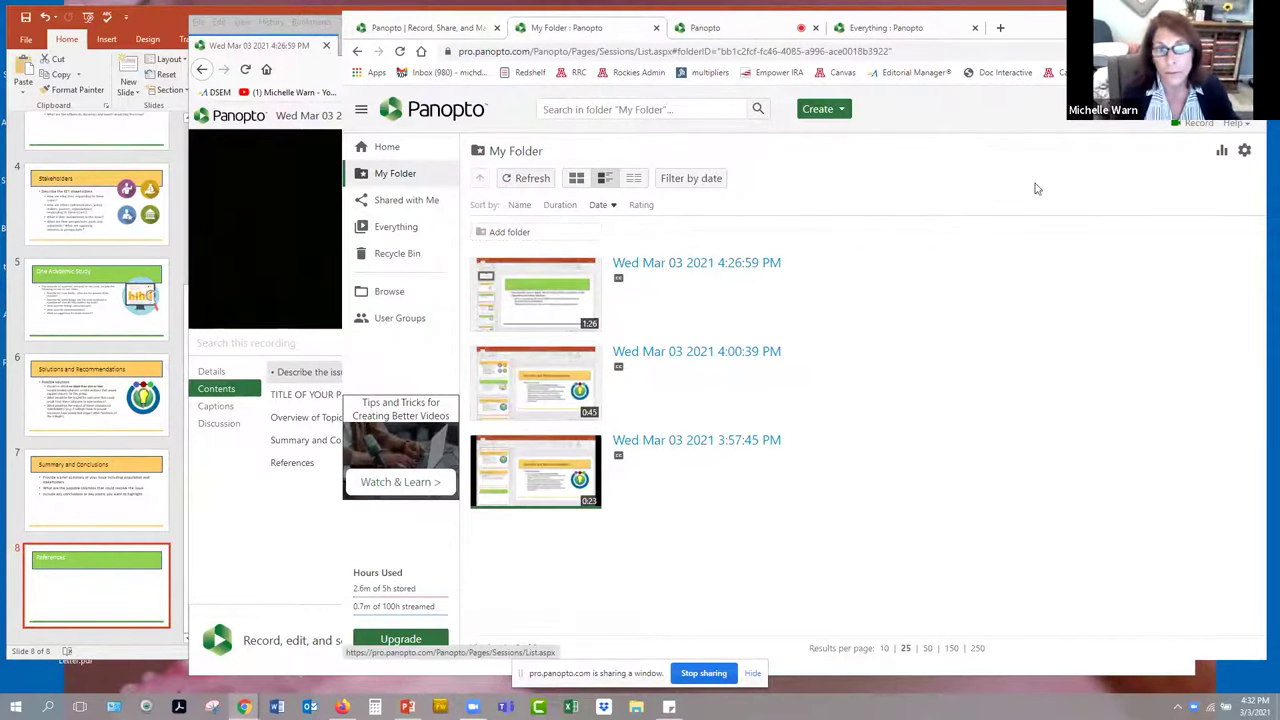
pyautogui.moveTo(750, 344)
pyautogui.moveTo(670, 283)
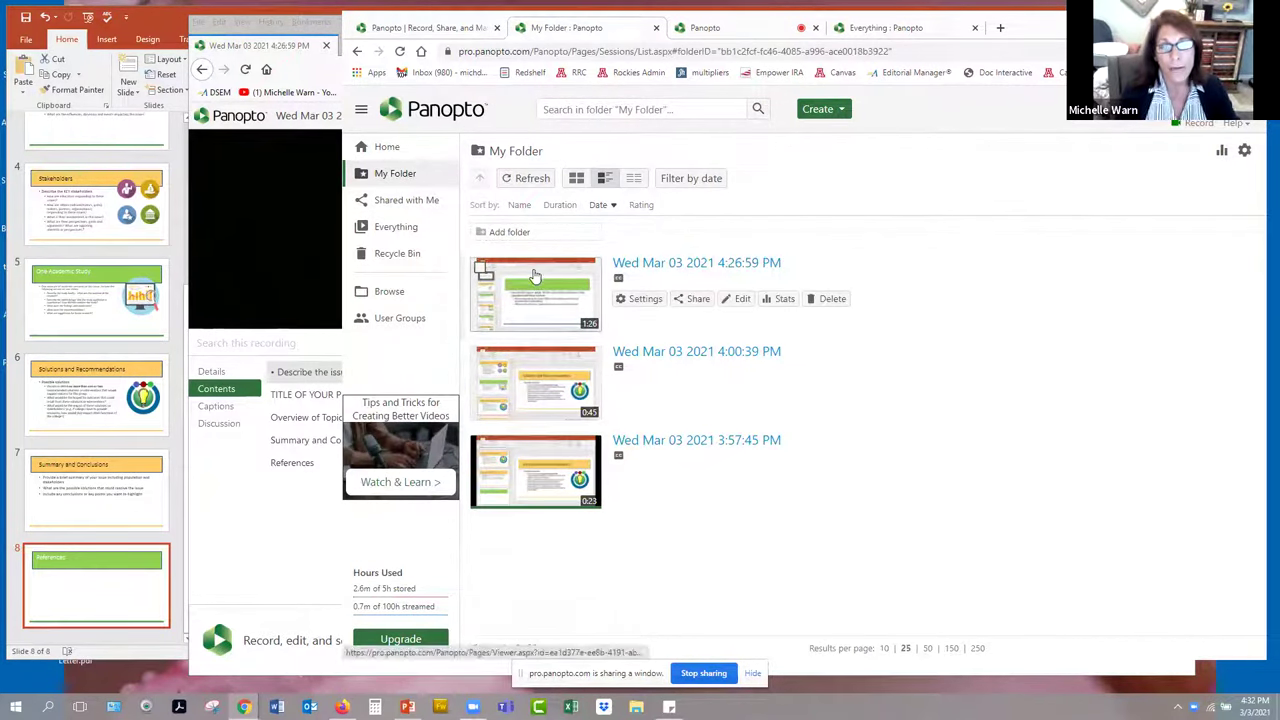
pyautogui.click(697, 299)
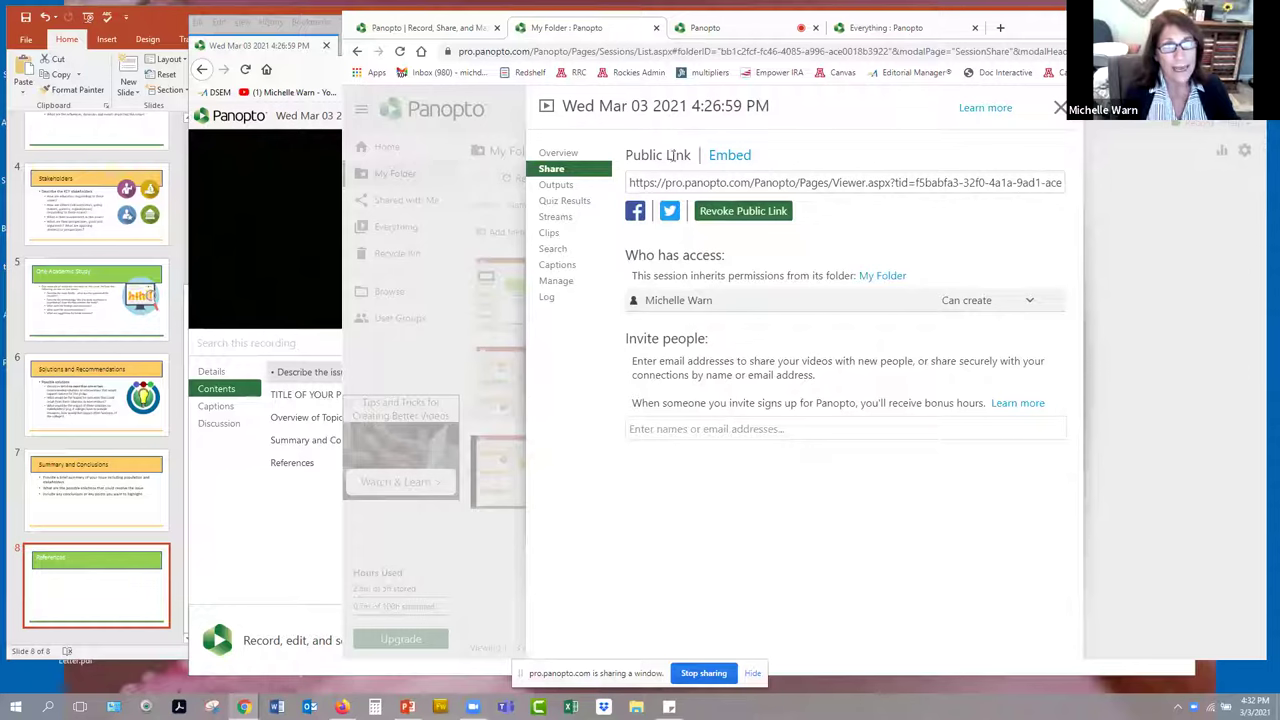
# - Revoke the current public link, generate a fresh one, and close the share settings
pyautogui.click(778, 212)
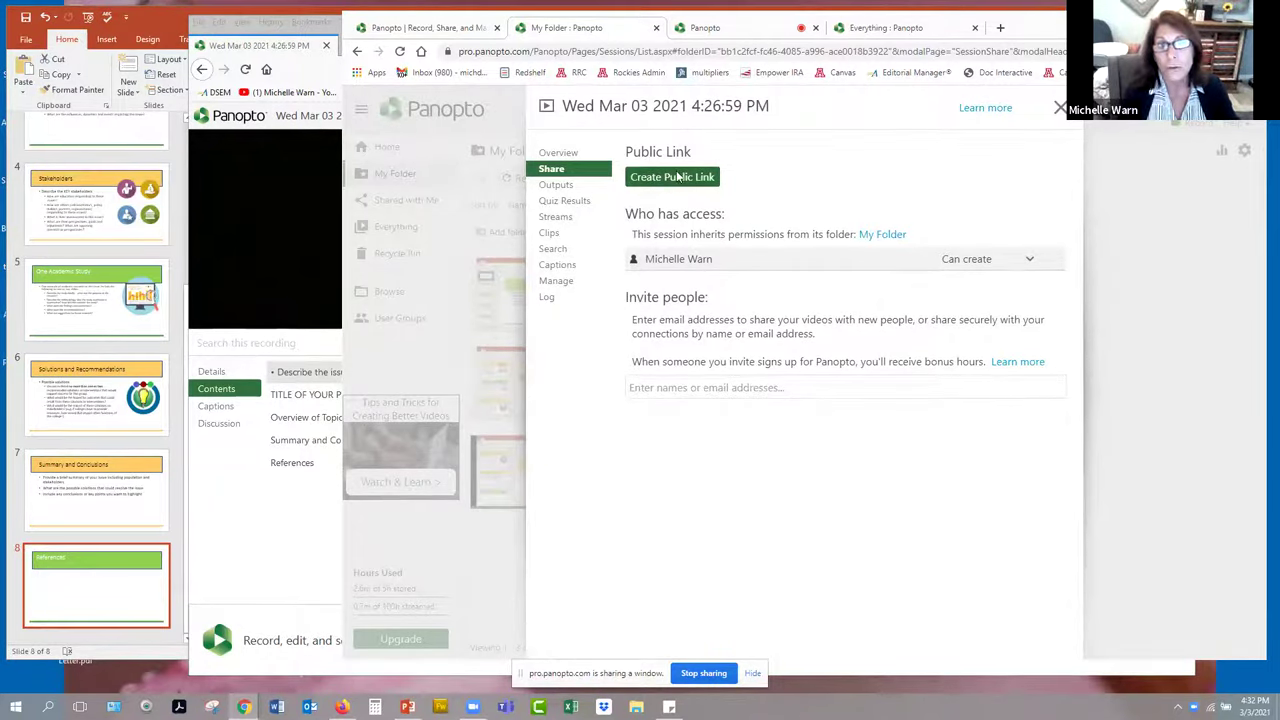
pyautogui.click(720, 182)
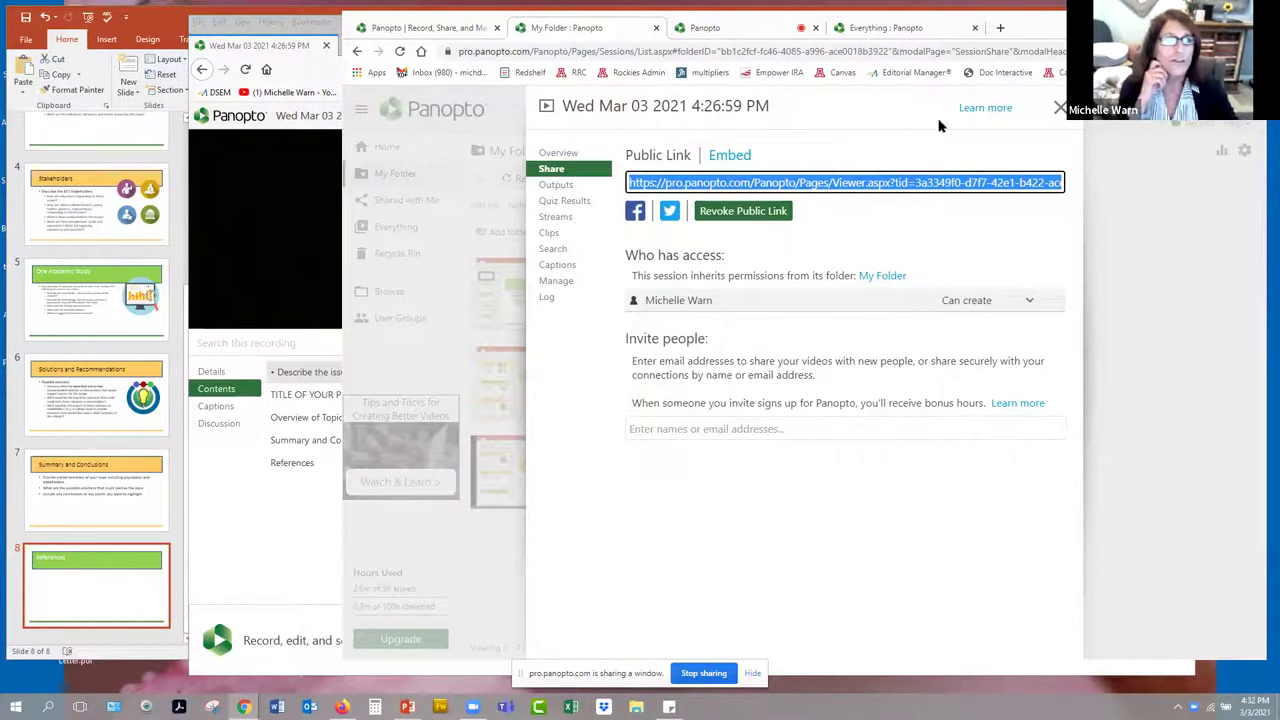
pyautogui.click(1060, 107)
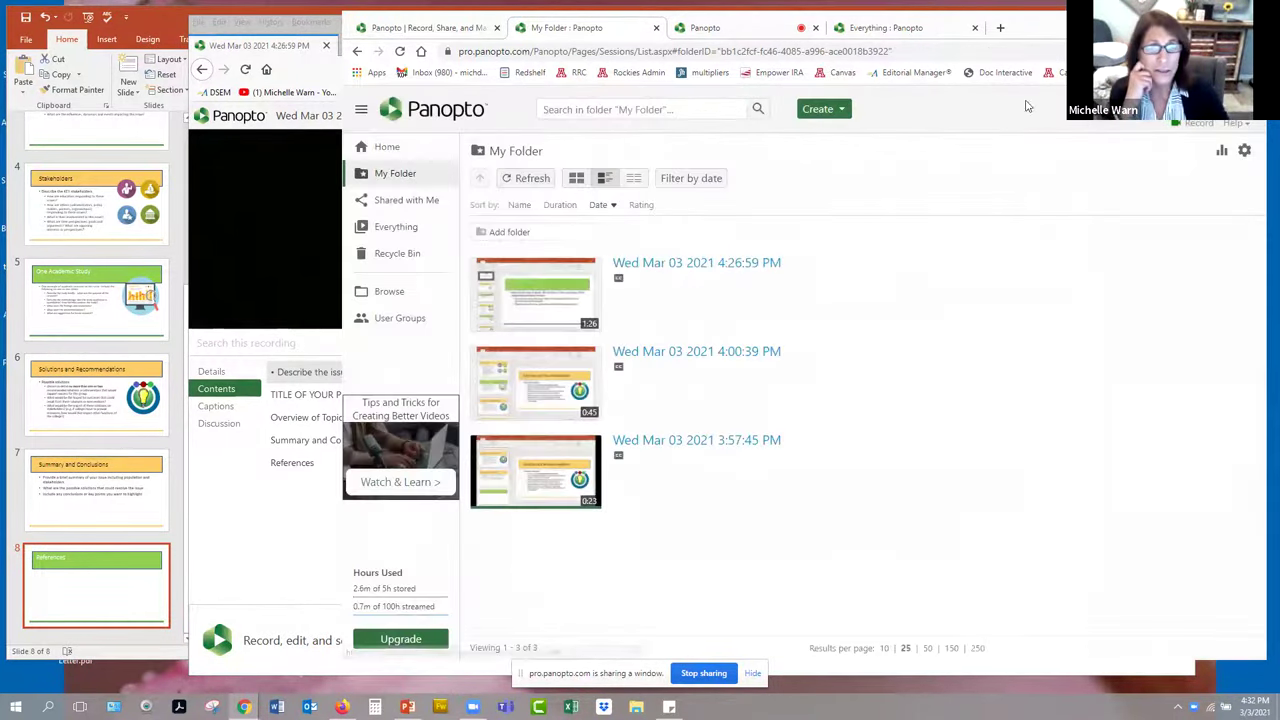